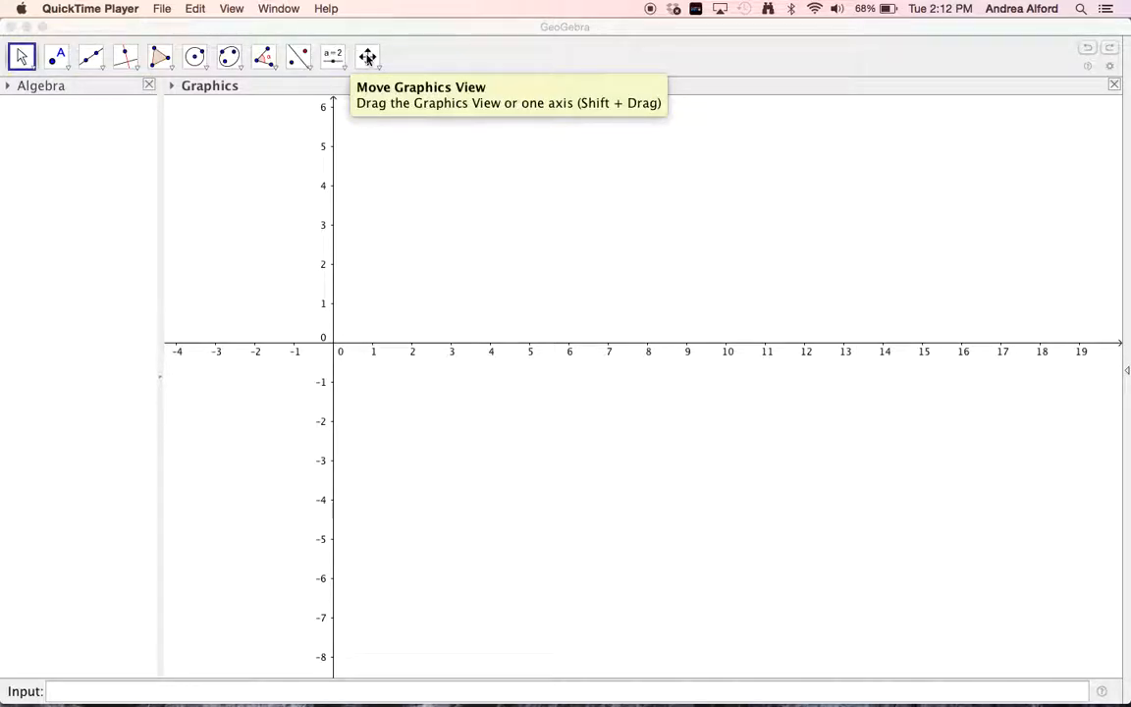
# Shift the graphics view to show mainly the first quadrant, with the y-axis reaching about 12, and return to the Move tool
pyautogui.click(368, 58)
pyautogui.moveTo(434, 230); pyautogui.dragTo(324, 495)
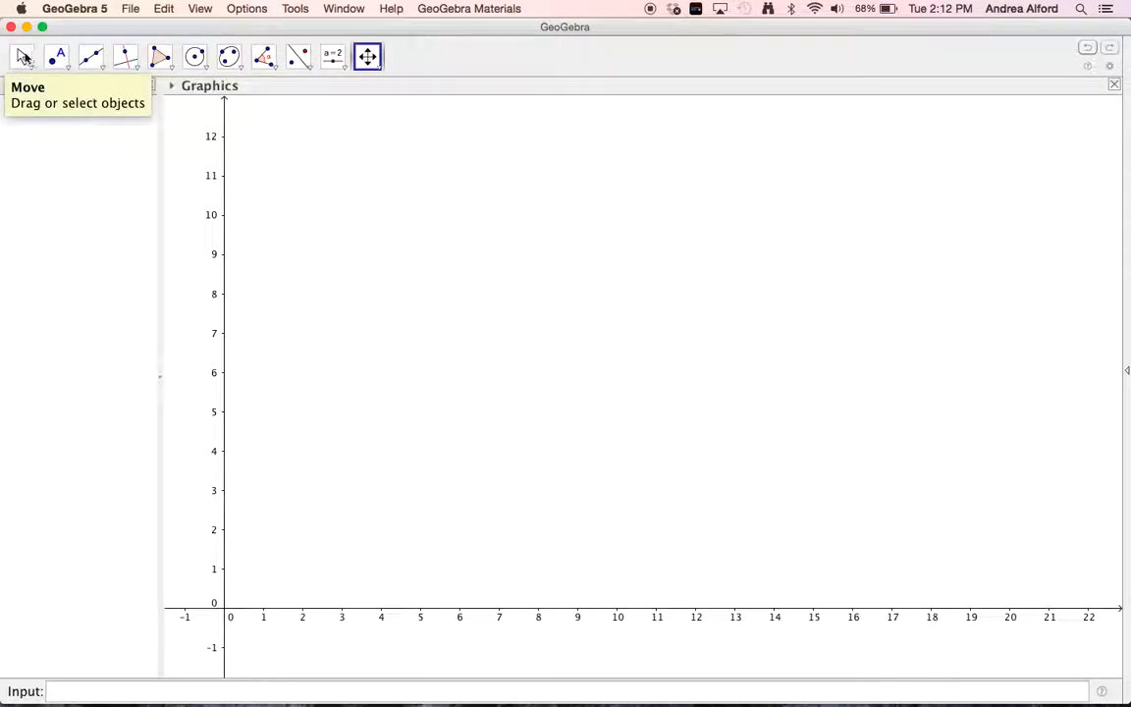
pyautogui.click(21, 56)
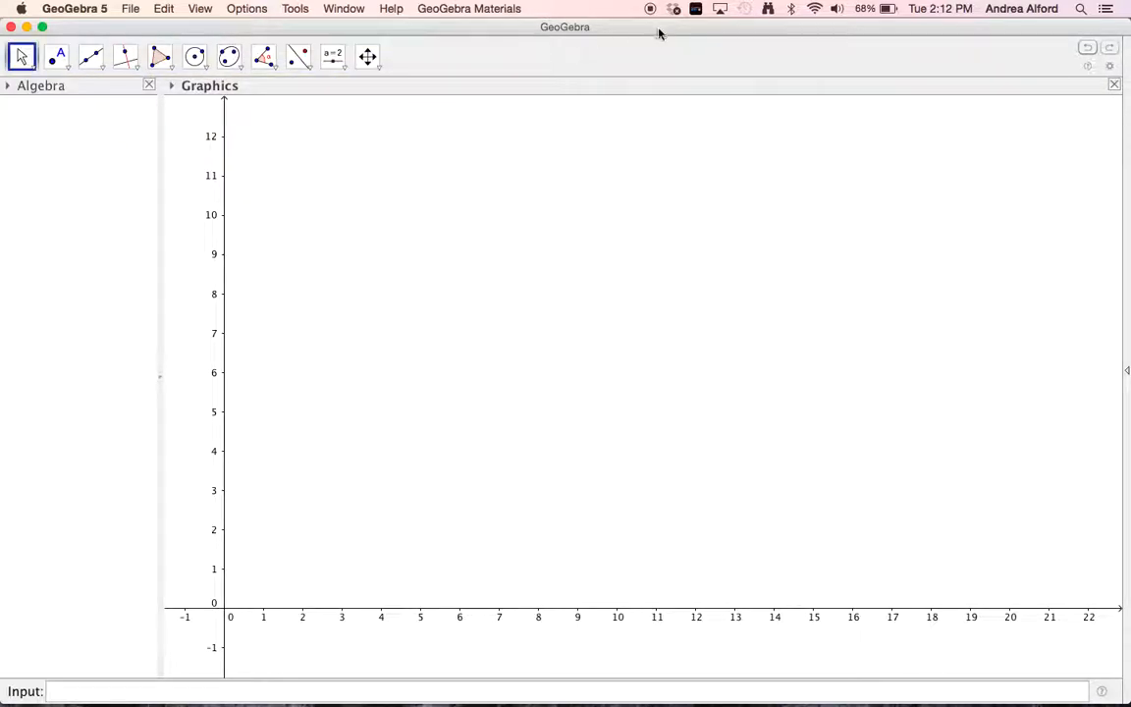
# Insert the building photo from the desktop into the graphics view, with its lower corner at the origin
pyautogui.moveTo(662, 31); pyautogui.dragTo(604, 80)
pyautogui.moveTo(912, 50); pyautogui.dragTo(394, 456)
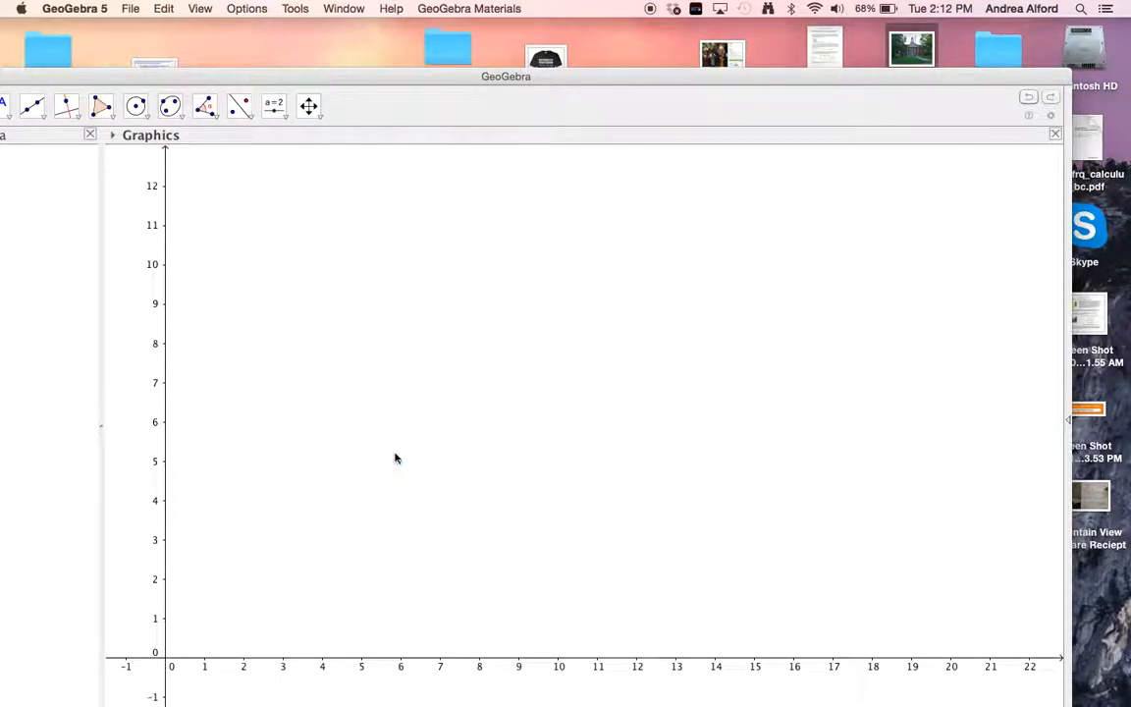
pyautogui.moveTo(544, 395); pyautogui.dragTo(366, 467)
pyautogui.moveTo(574, 77); pyautogui.dragTo(621, 23)
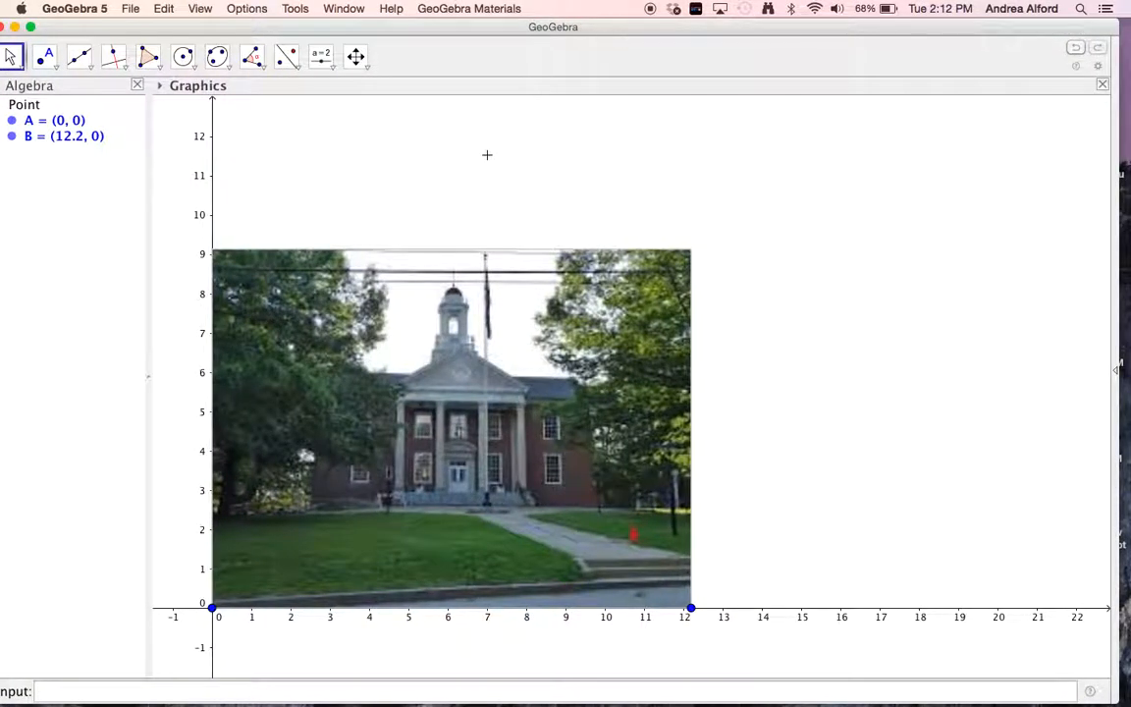
# Show the grid in the graphics view
pyautogui.click(360, 58)
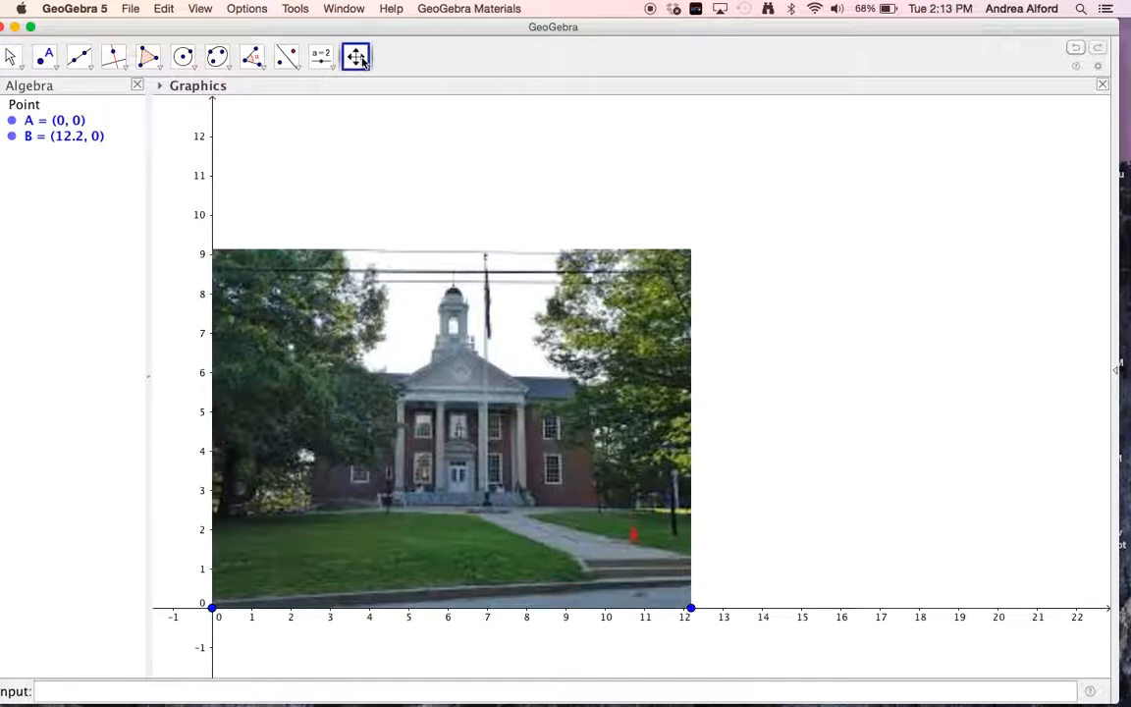
pyautogui.rightClick(381, 170)
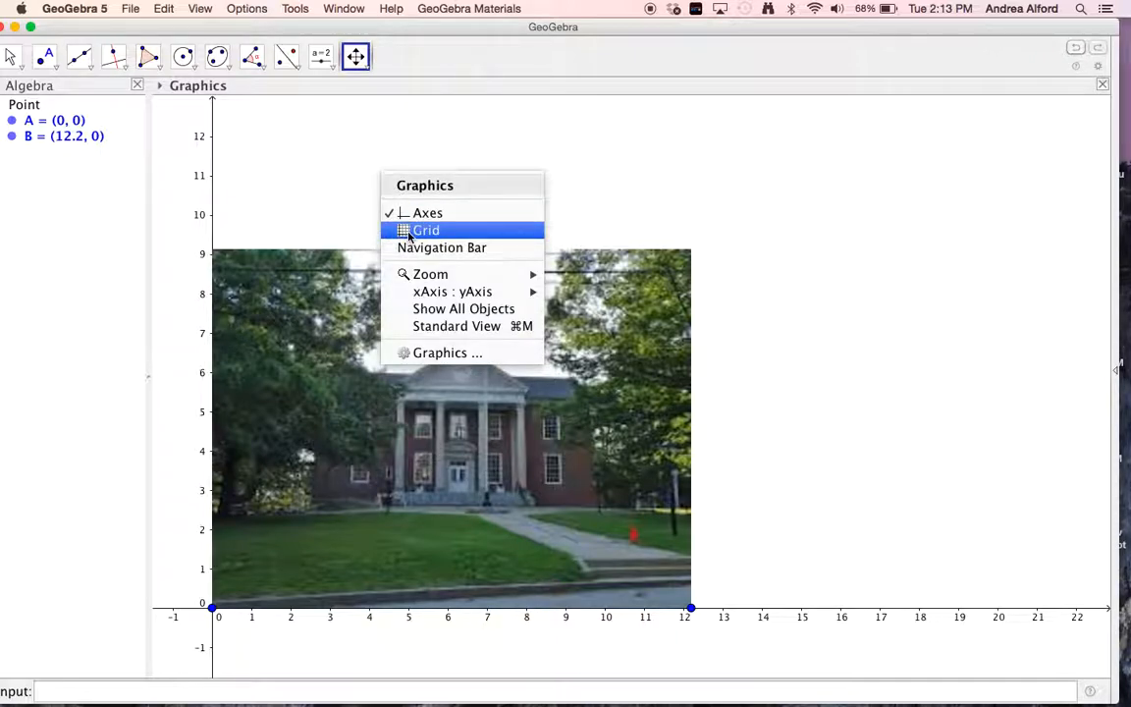
pyautogui.click(410, 231)
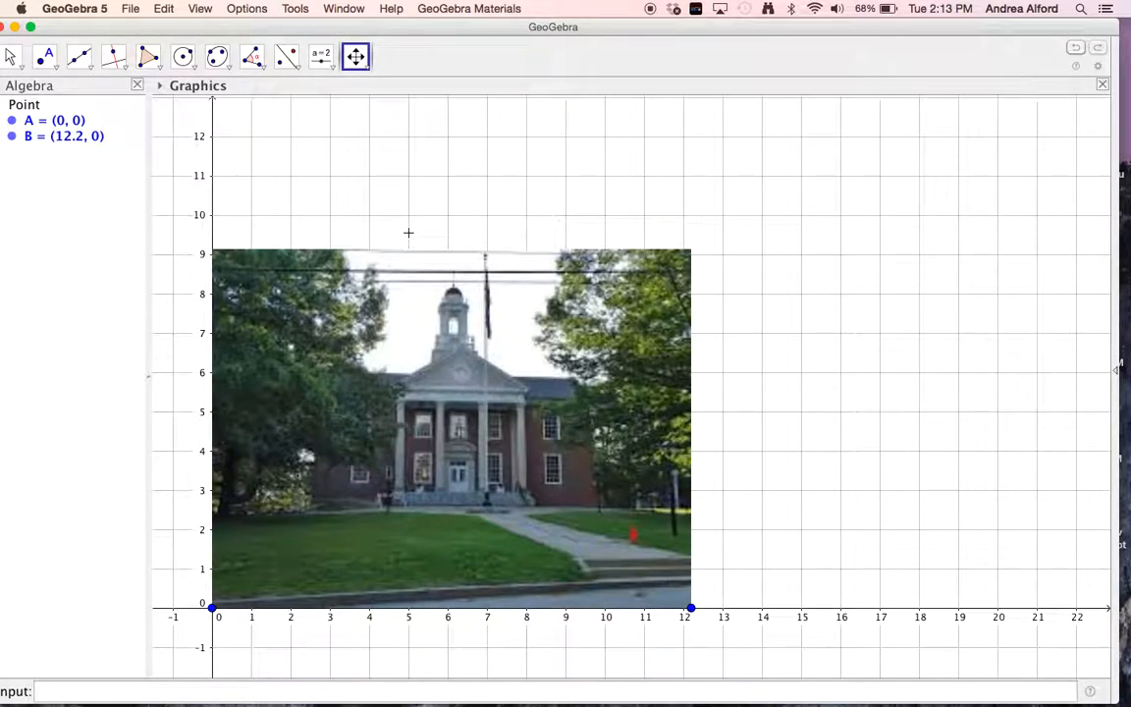
# Make the building photo a background image so that the grid lies over it
pyautogui.click(10, 63)
pyautogui.moveTo(207, 28); pyautogui.dragTo(238, 26)
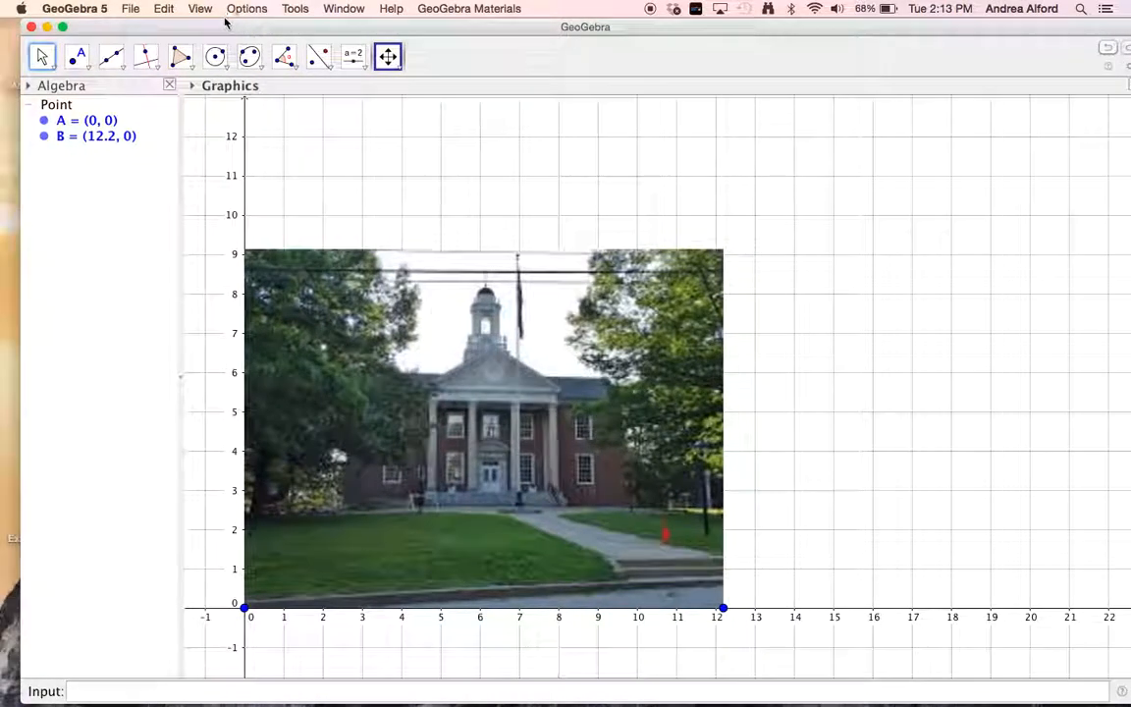
pyautogui.click(45, 56)
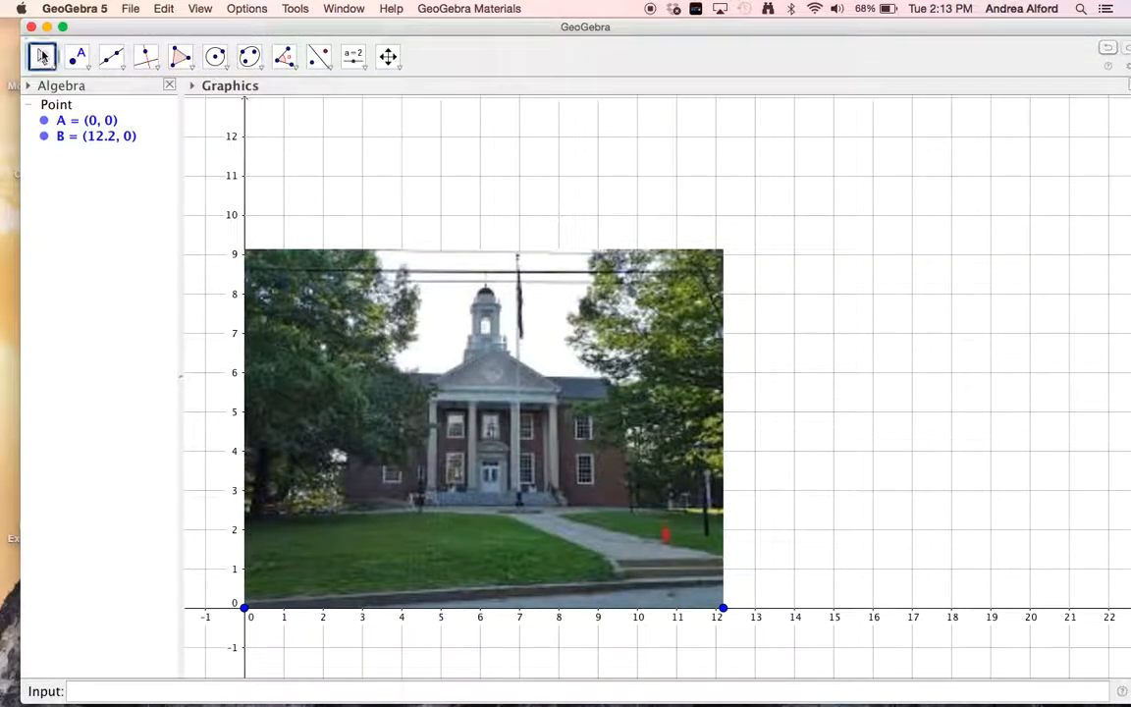
pyautogui.rightClick(451, 315)
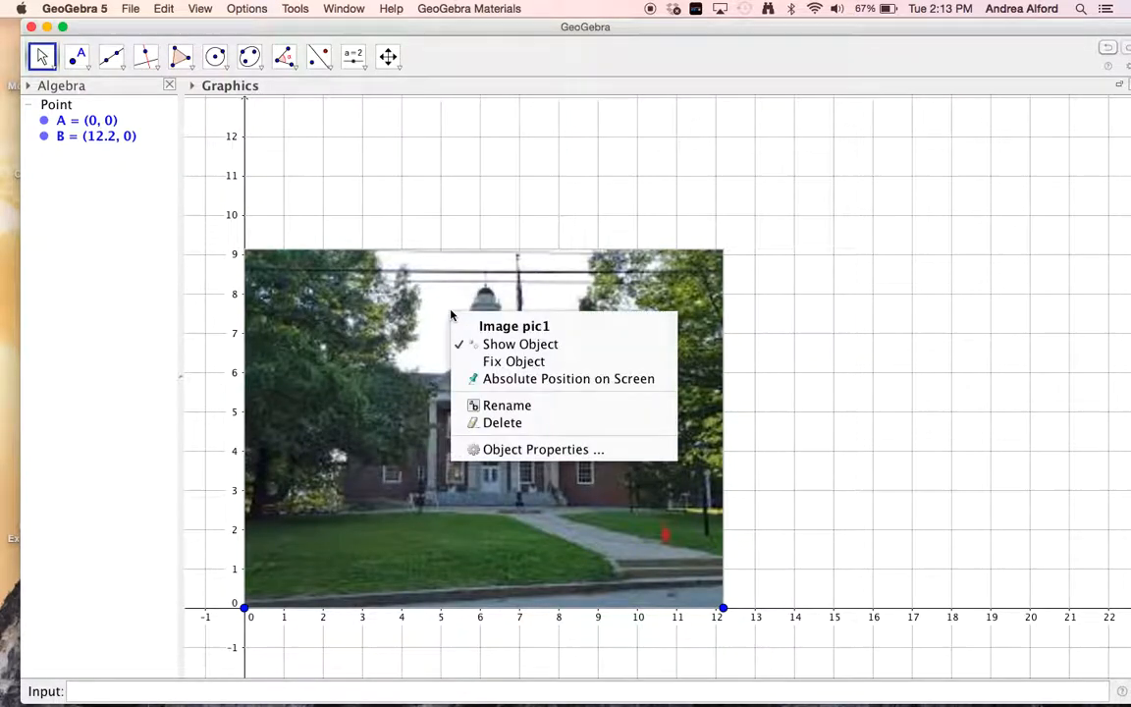
pyautogui.click(505, 450)
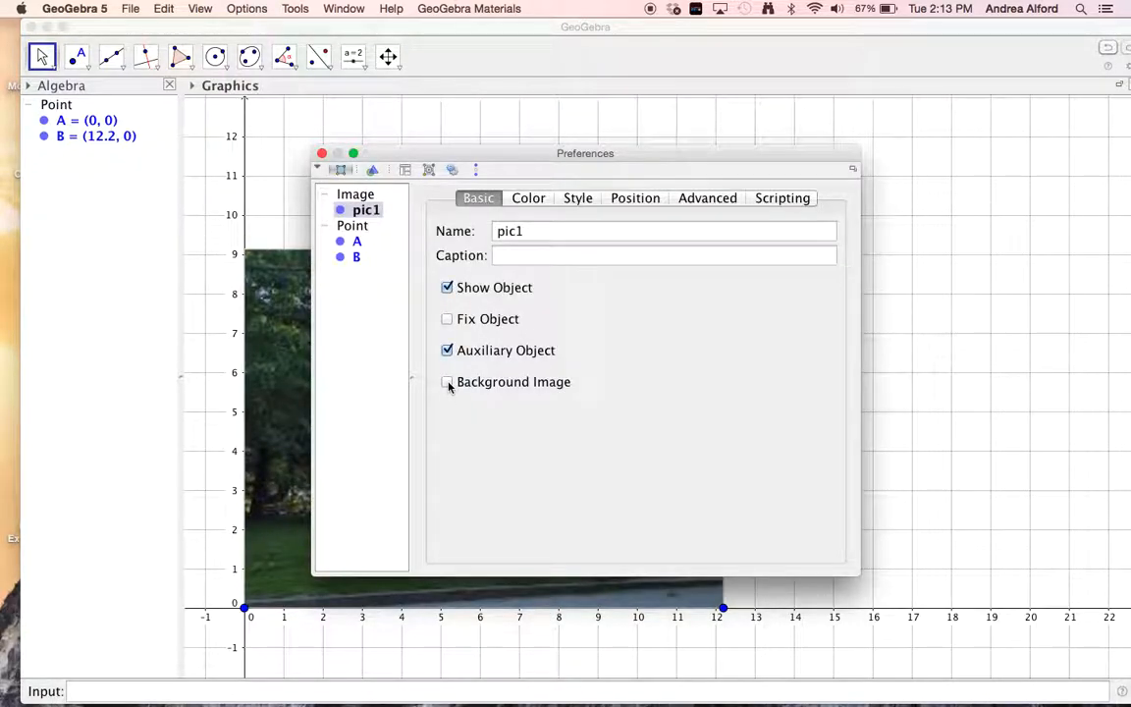
pyautogui.click(448, 383)
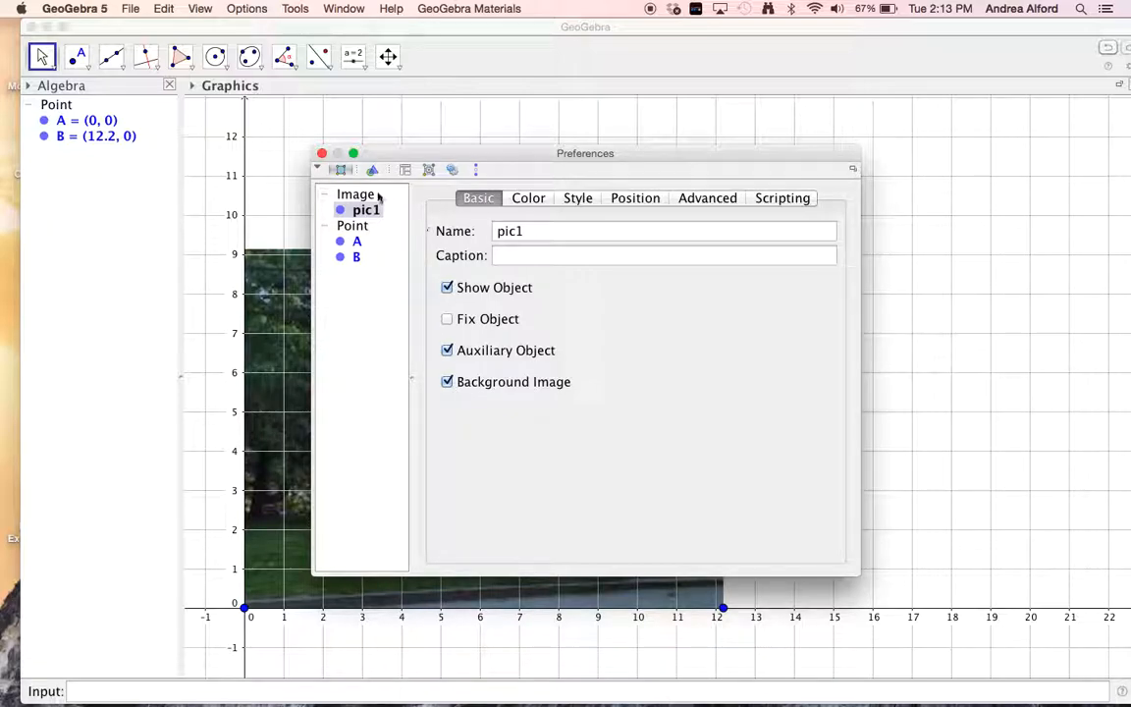
pyautogui.click(322, 154)
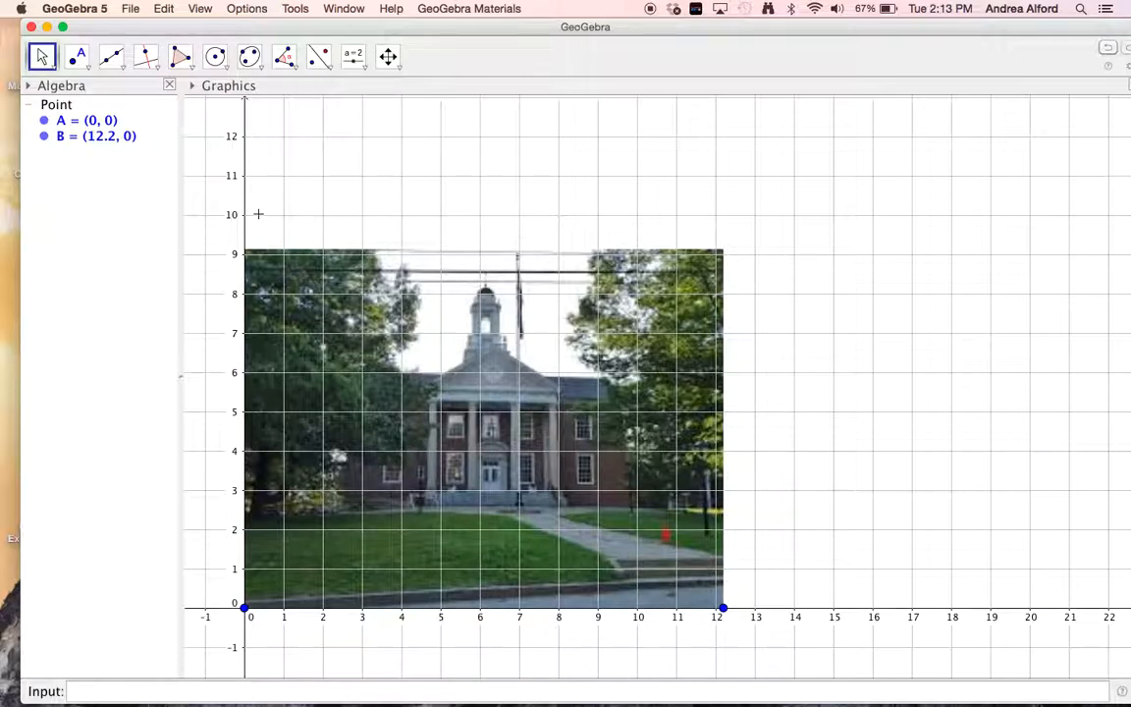
# Place points at the flagpole's top (7, 9), at its base about (6.98, 2.62), and on the ground beside it about (9.84, 2.48)
pyautogui.click(79, 59)
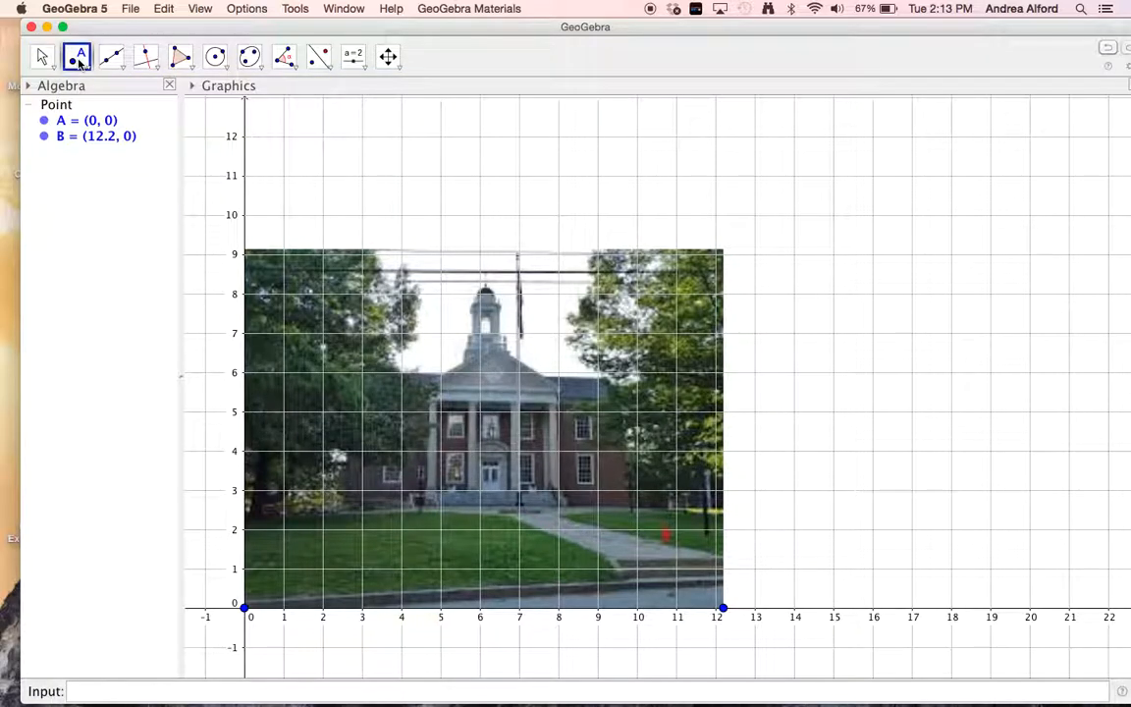
pyautogui.click(518, 254)
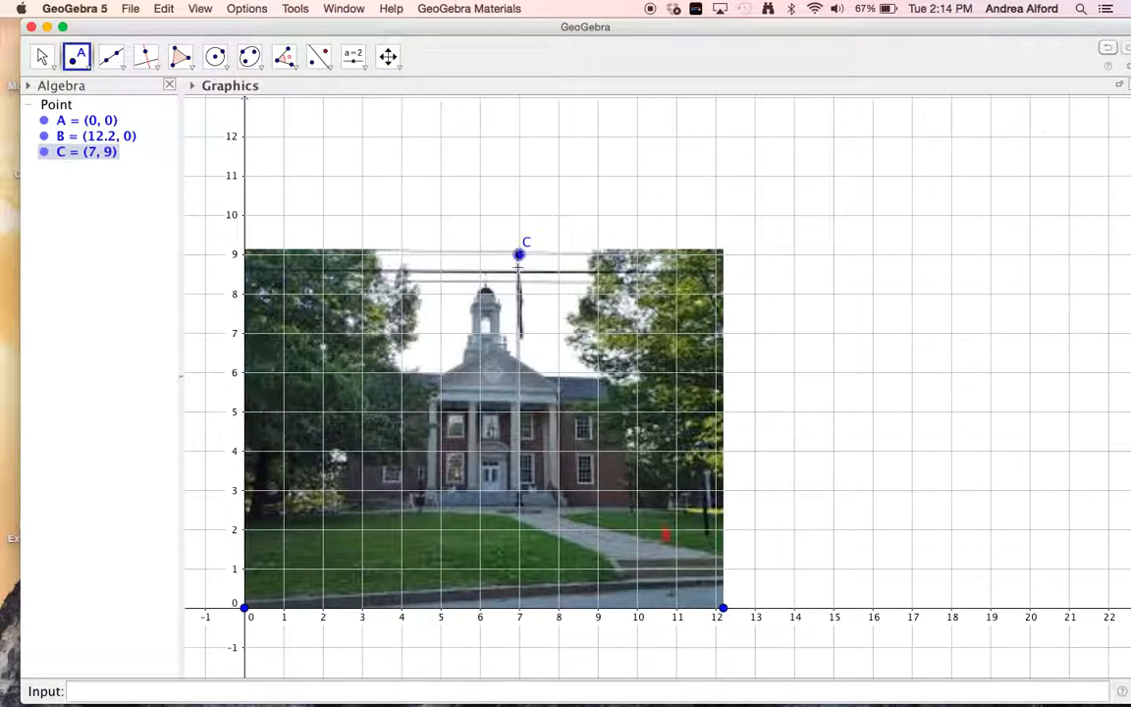
pyautogui.click(519, 504)
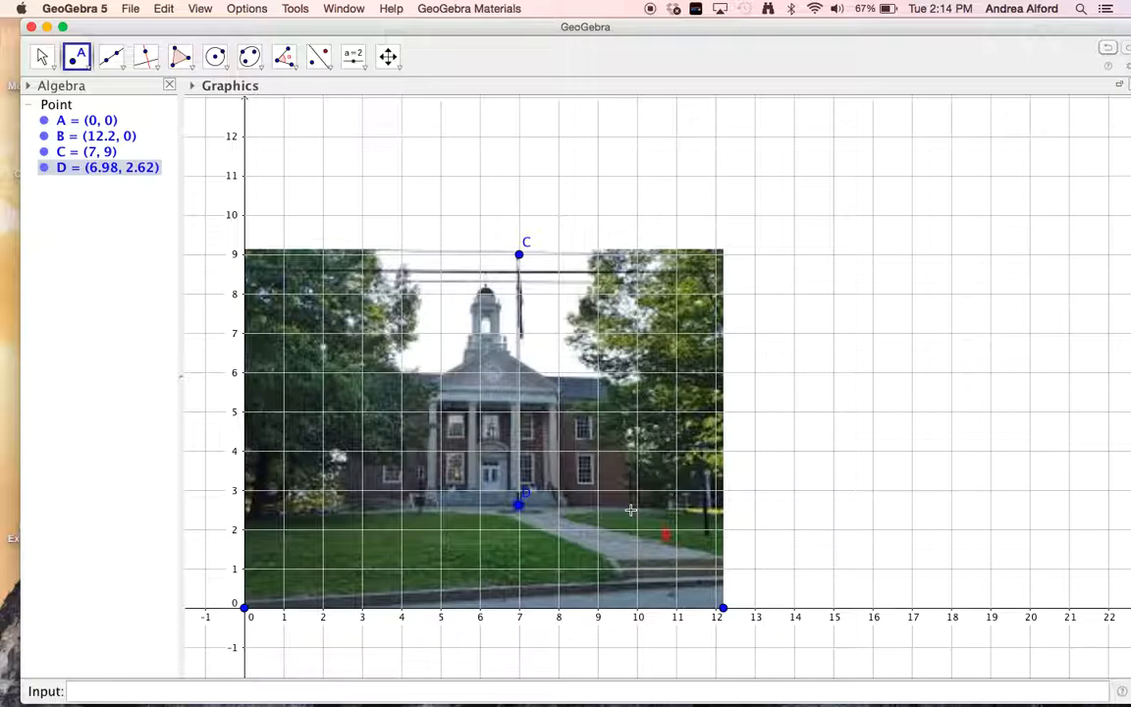
pyautogui.click(630, 510)
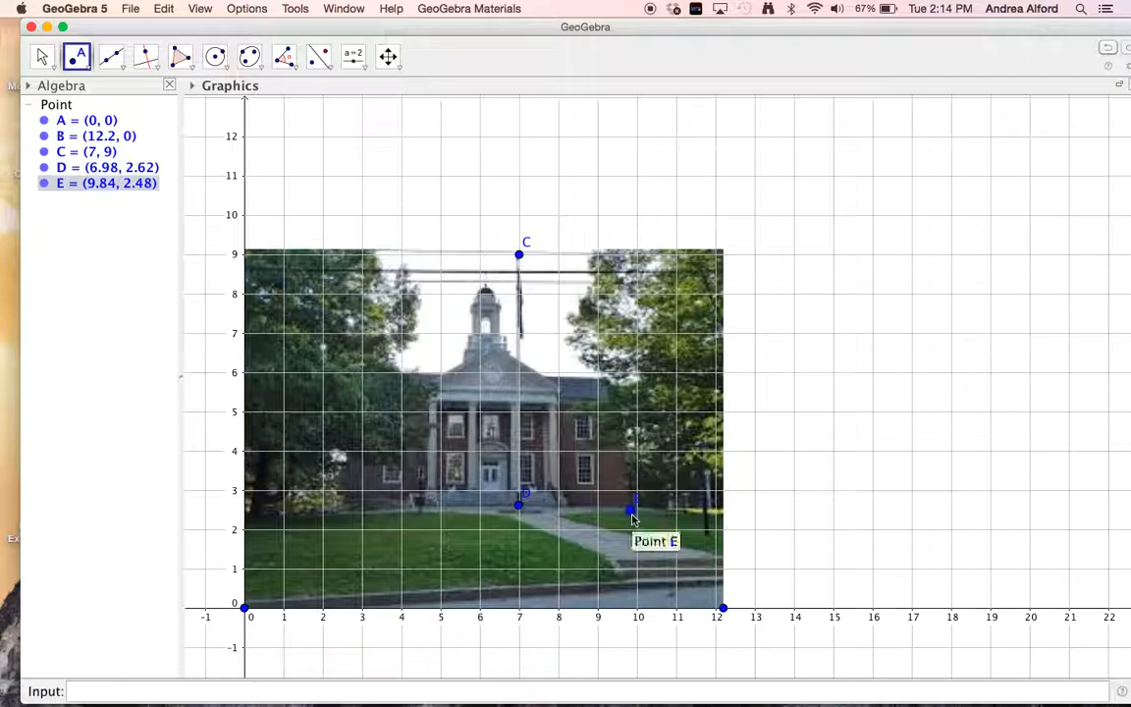
# Set point E's coordinates to (9.84, 2.62), level with the flagpole's base point
pyautogui.rightClick(137, 186)
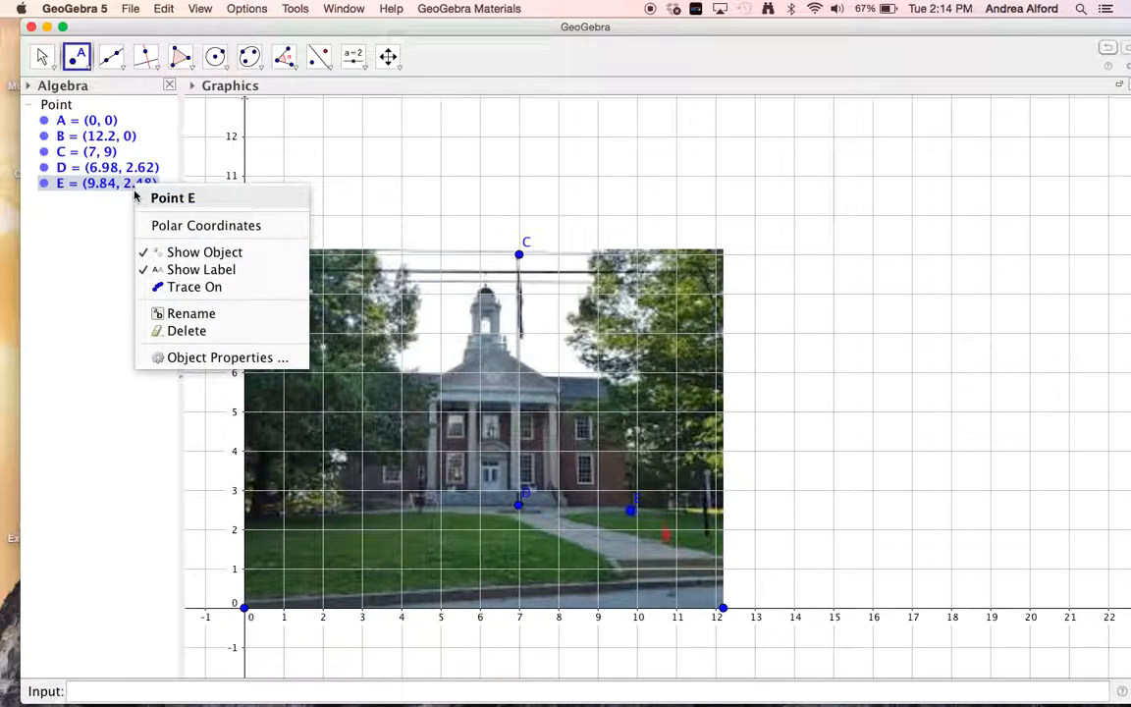
pyautogui.click(132, 186)
pyautogui.click(128, 185)
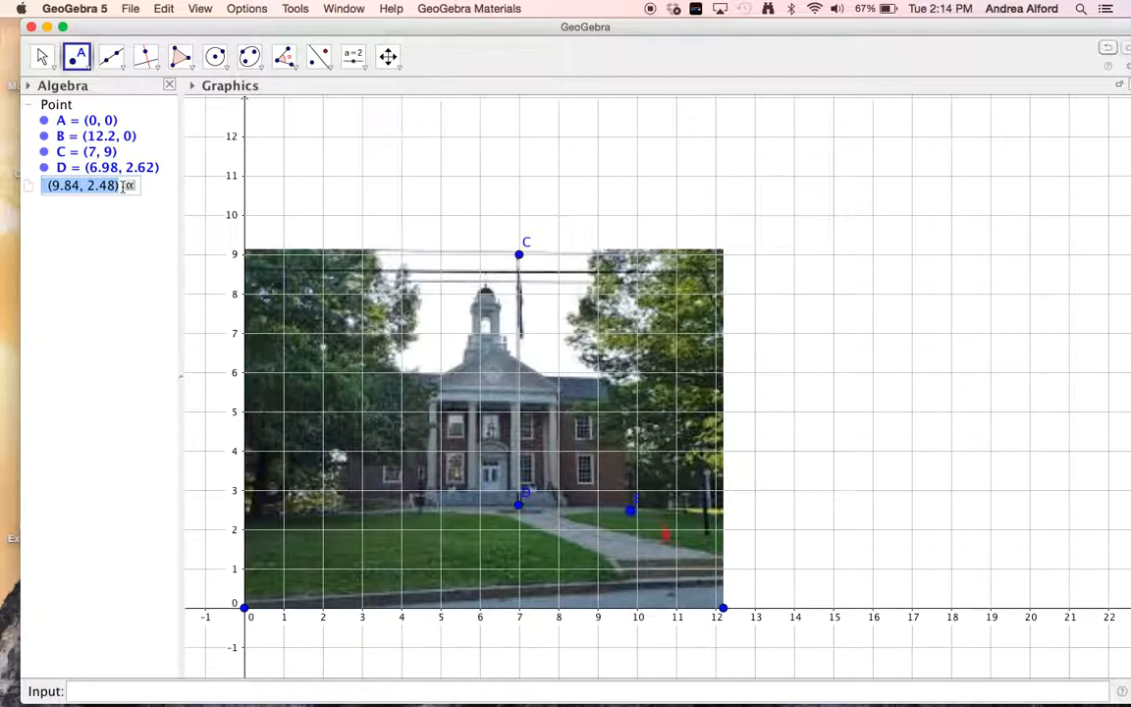
pyautogui.click(116, 185)
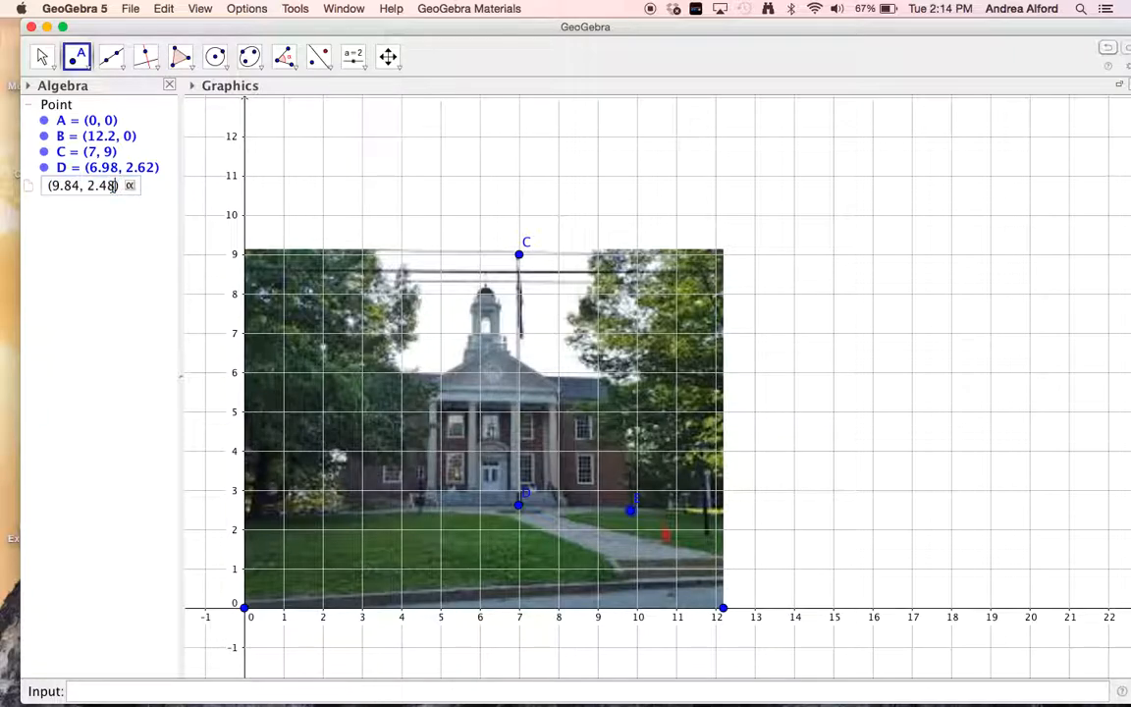
pyautogui.press('BackSpace')
pyautogui.press('BackSpace')
pyautogui.press('BackSpace')
pyautogui.write('.62')
pyautogui.press('Return')
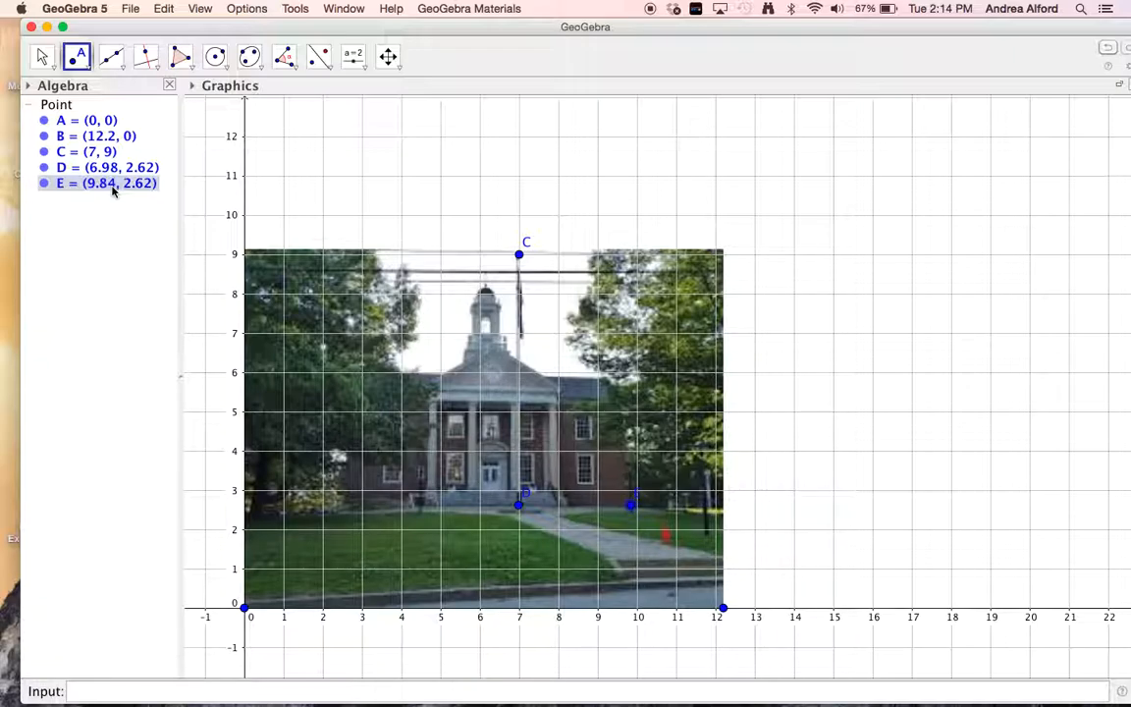
# Draw the triangle over the flagpole with segments from C to E, E to D, and D to C
pyautogui.click(114, 58)
pyautogui.click(122, 66)
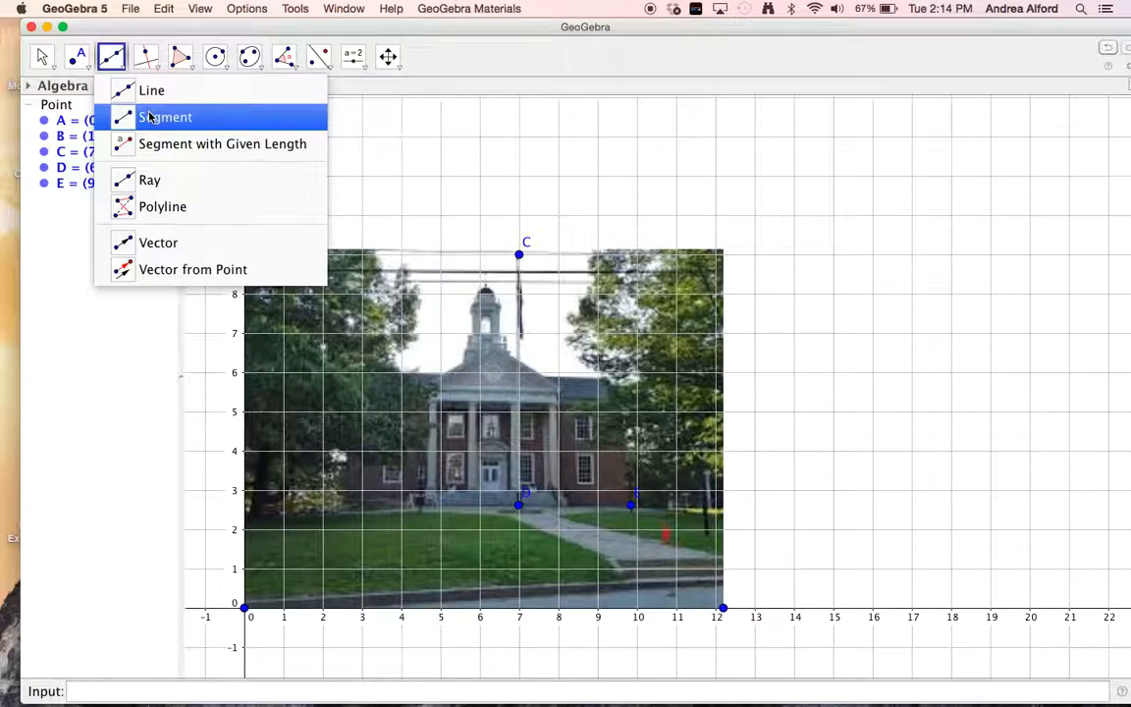
pyautogui.click(149, 117)
pyautogui.click(520, 257)
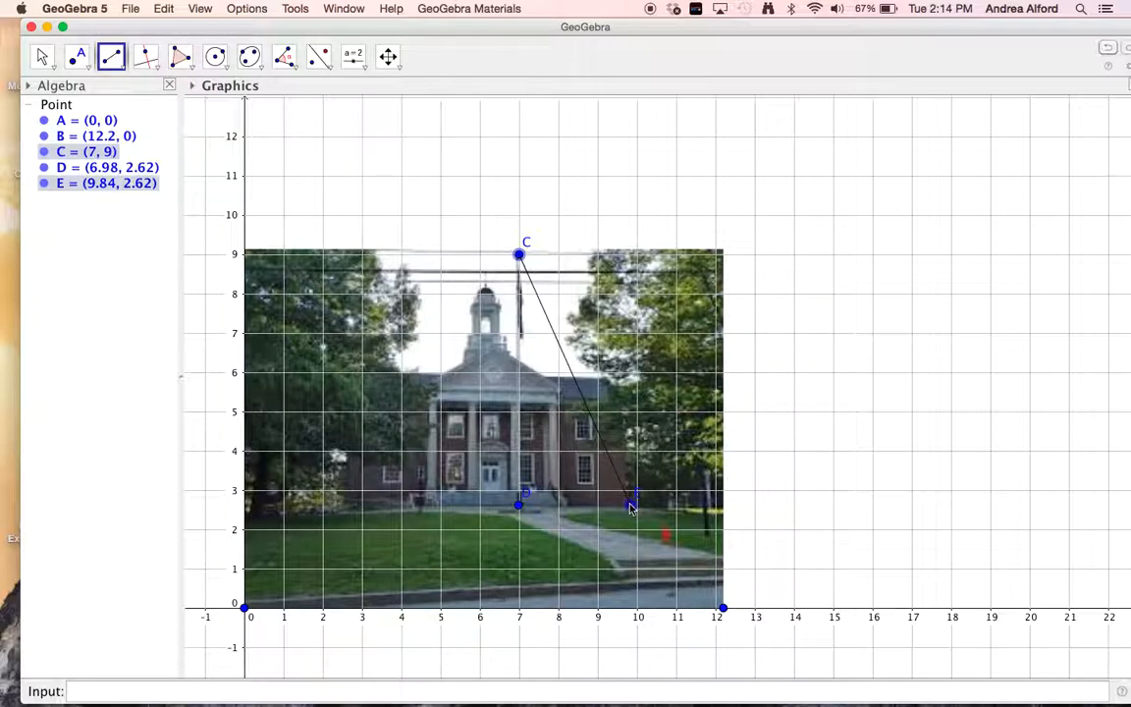
pyautogui.click(632, 507)
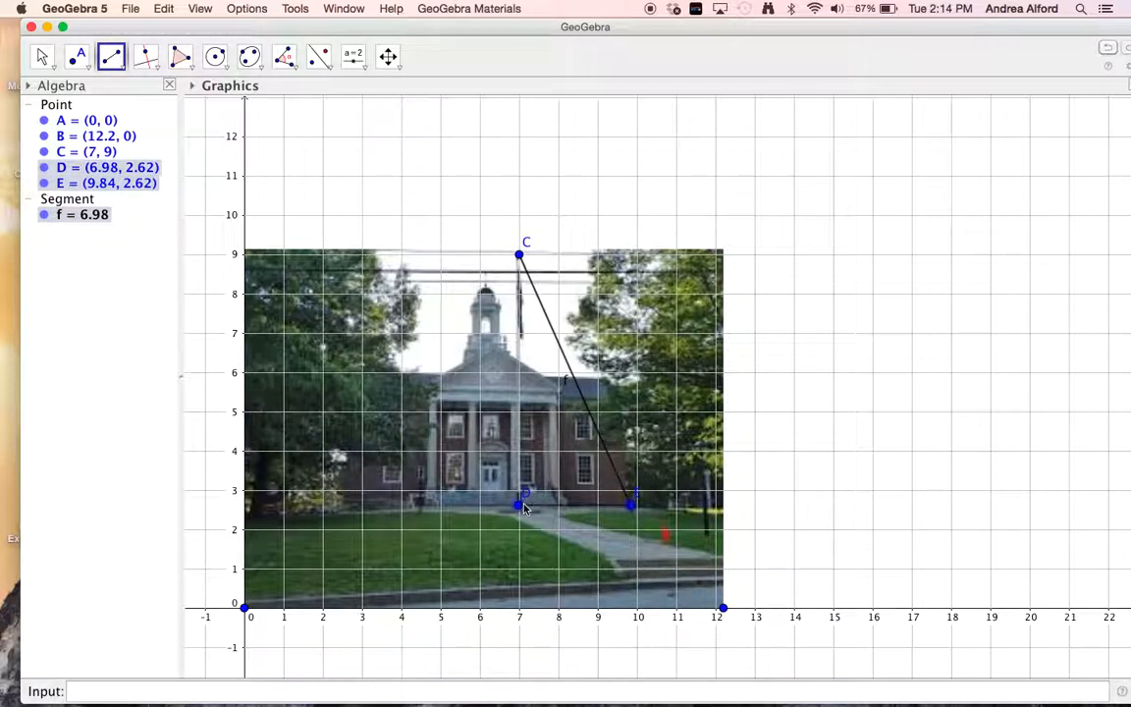
pyautogui.click(520, 506)
pyautogui.click(519, 506)
pyautogui.click(520, 255)
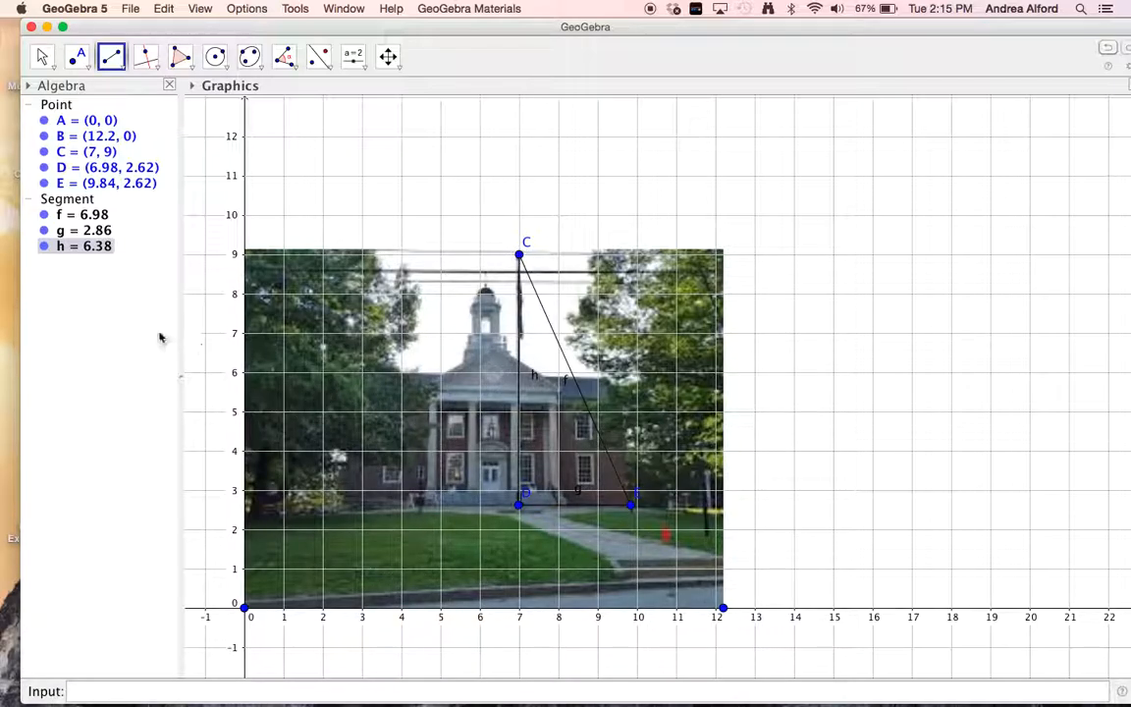
# Hide point A at the origin and show it again
pyautogui.rightClick(96, 119)
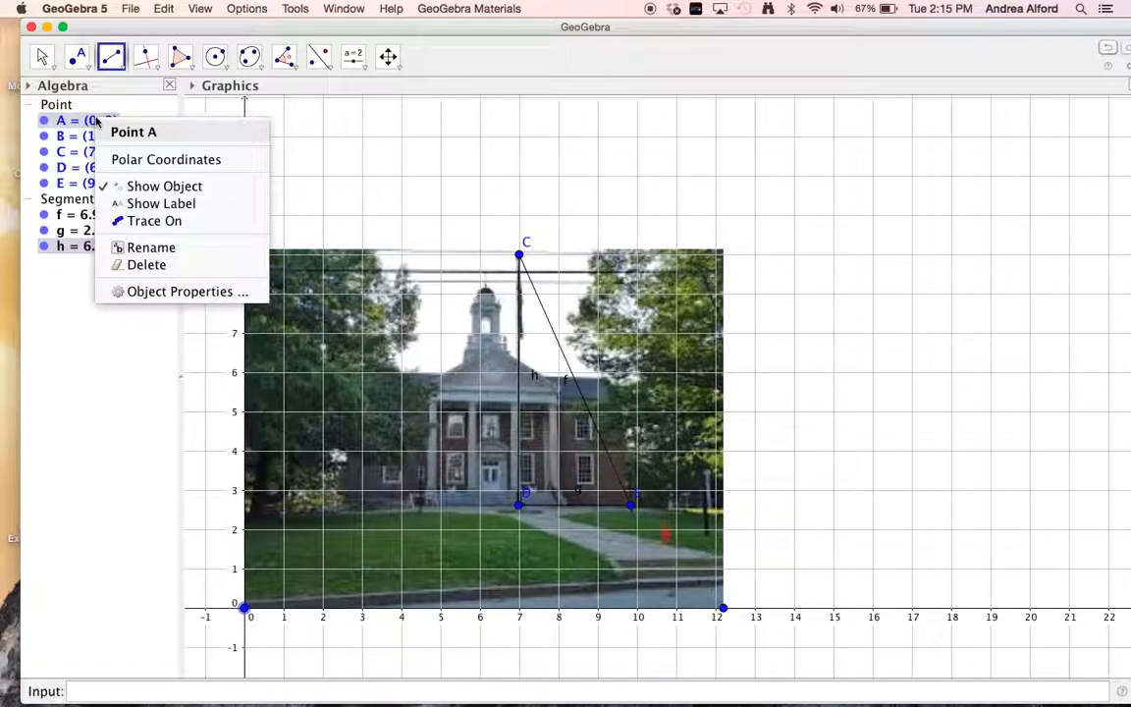
pyautogui.click(137, 193)
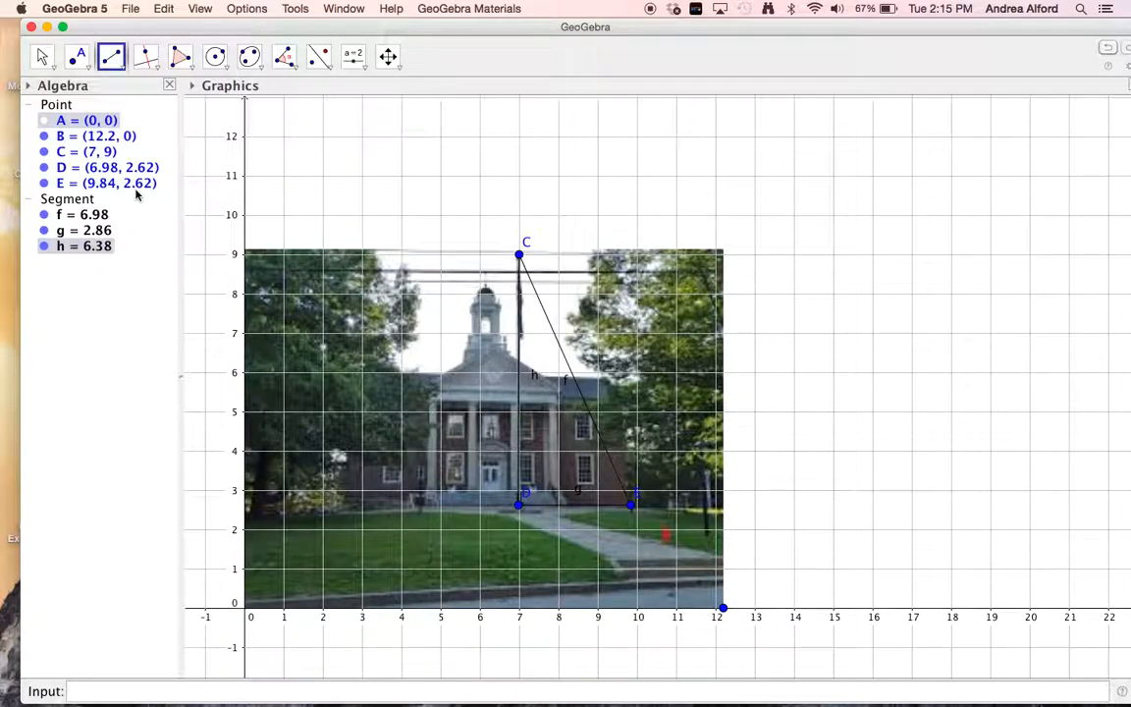
pyautogui.rightClick(110, 122)
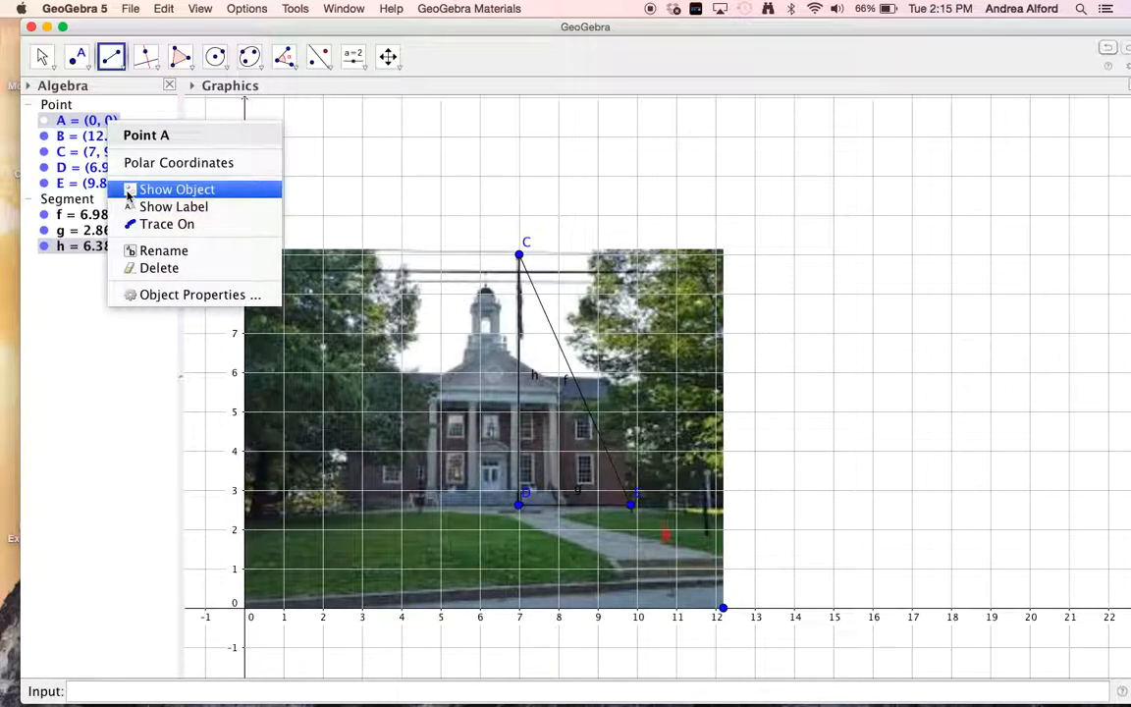
pyautogui.click(128, 190)
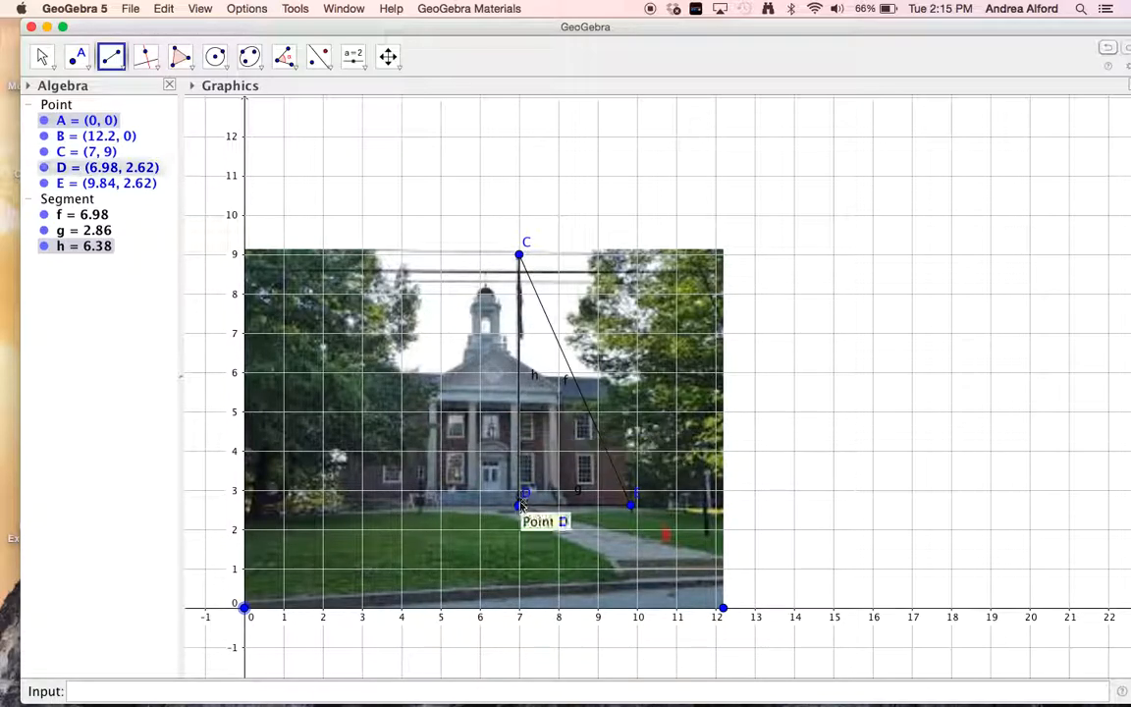
# Hide the labels of the triangle's corner points C, D and E
pyautogui.rightClick(91, 157)
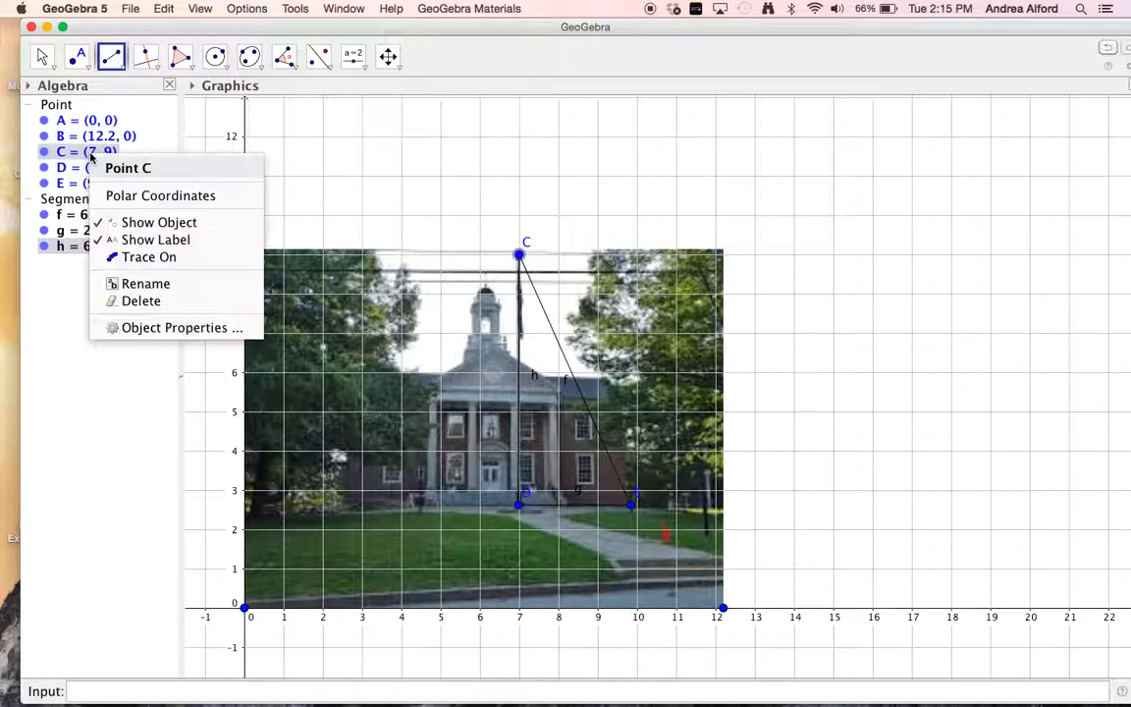
pyautogui.click(108, 245)
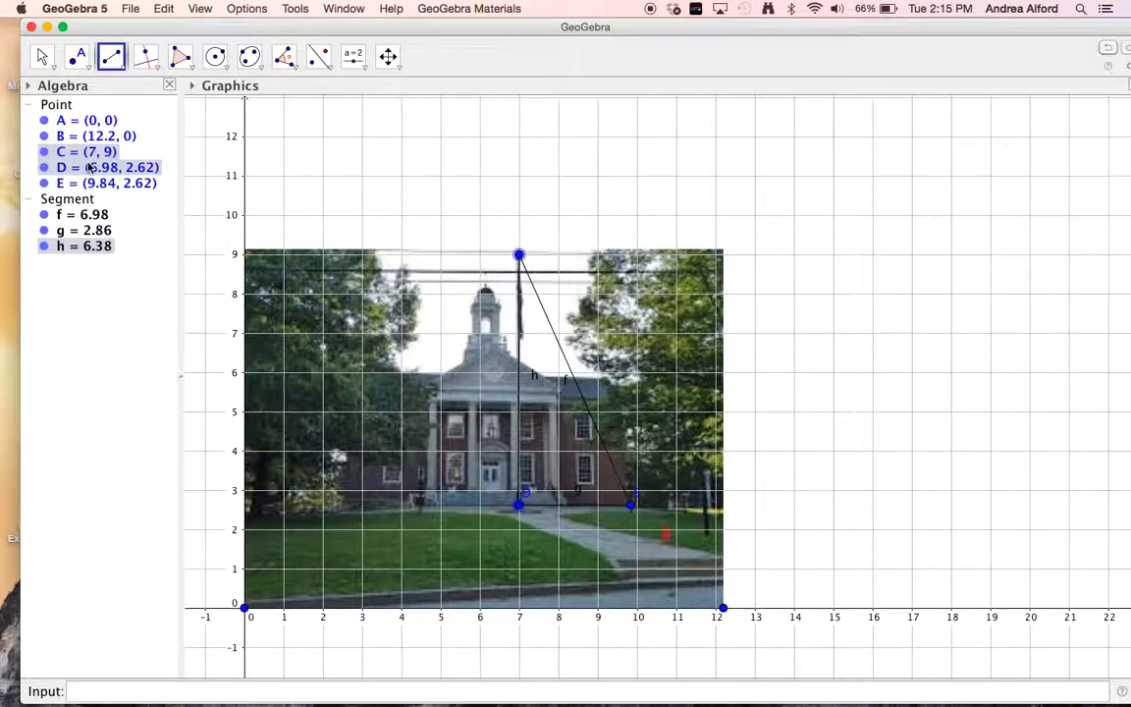
pyautogui.rightClick(91, 168)
pyautogui.click(98, 248)
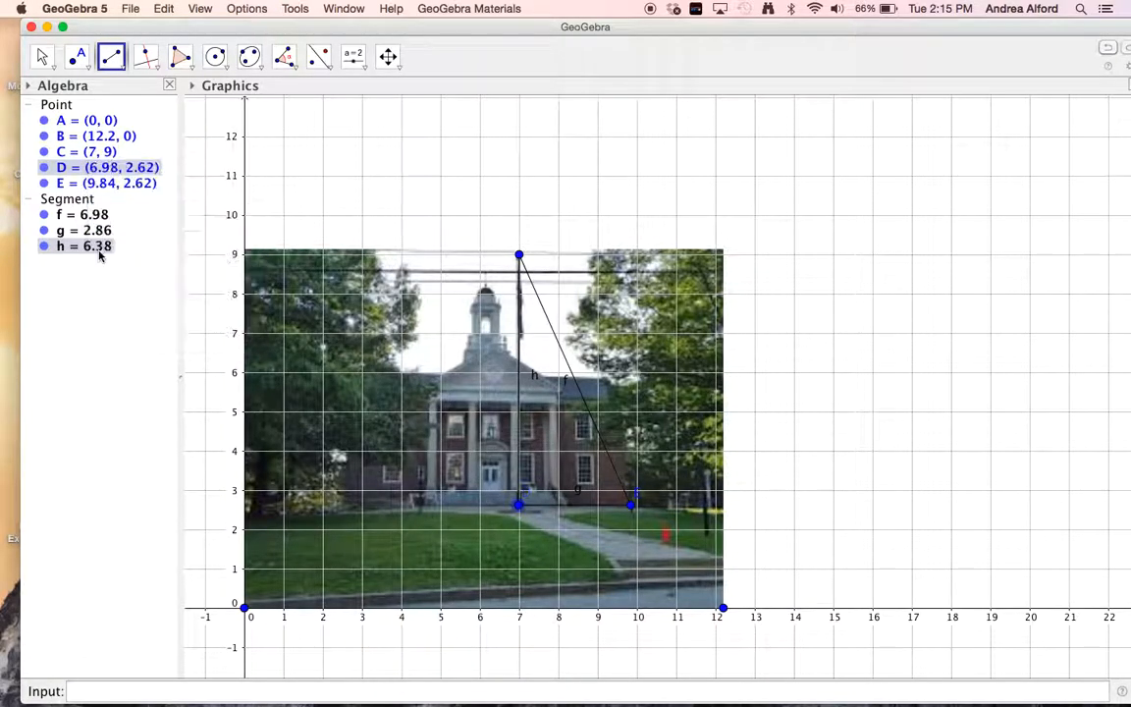
pyautogui.rightClick(102, 185)
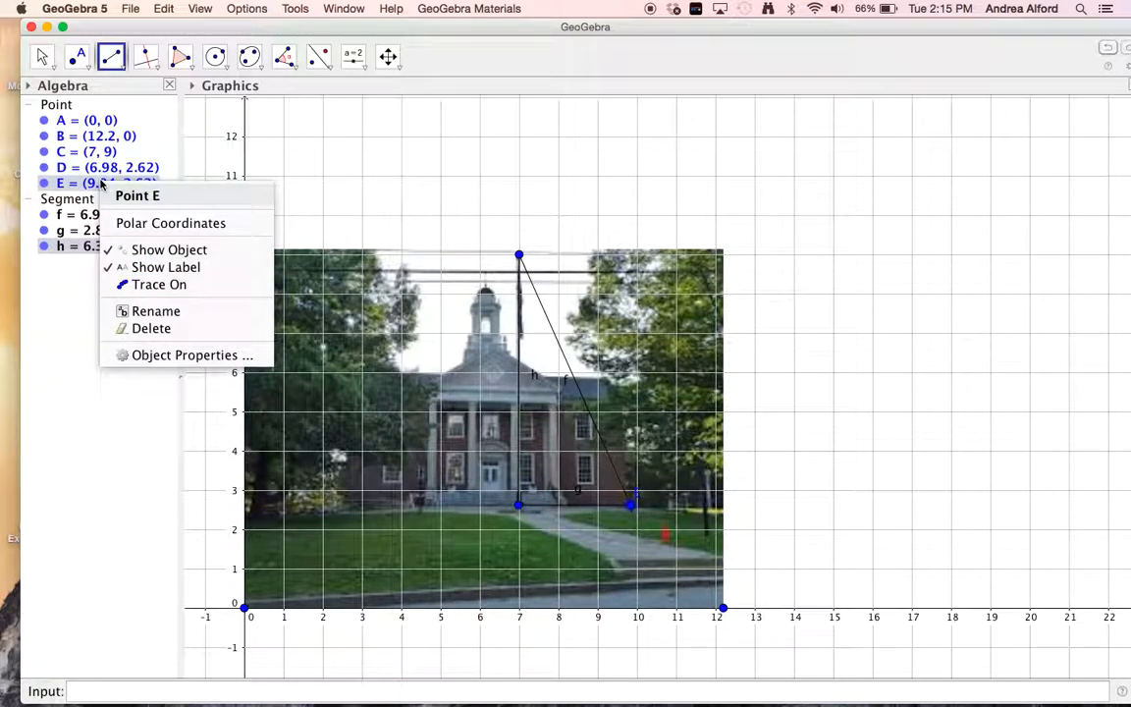
pyautogui.click(110, 267)
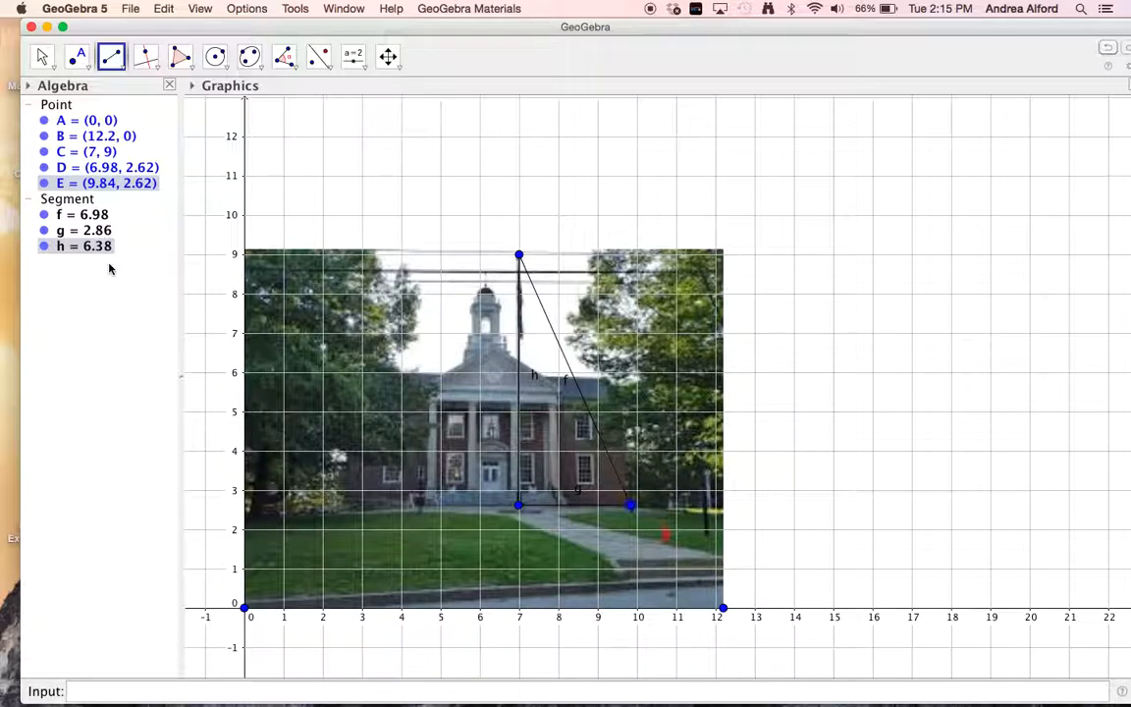
# Color the triangle's hypotenuse, segment f, red and set its line thickness to about 6
pyautogui.rightClick(566, 361)
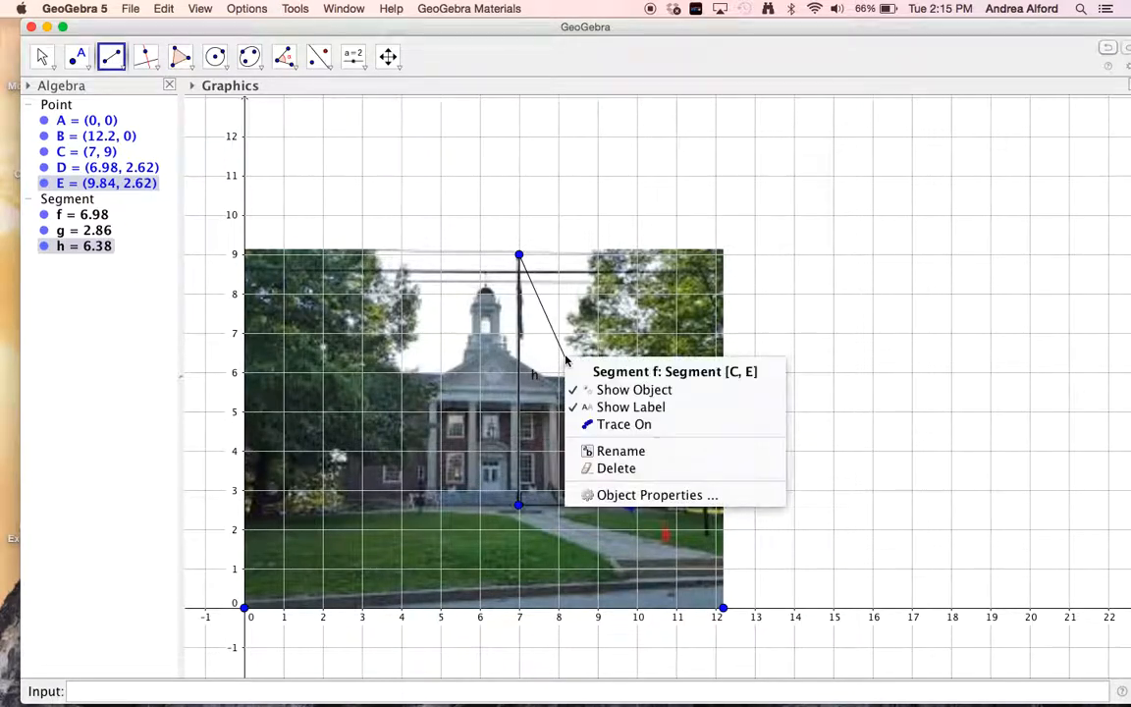
pyautogui.click(585, 495)
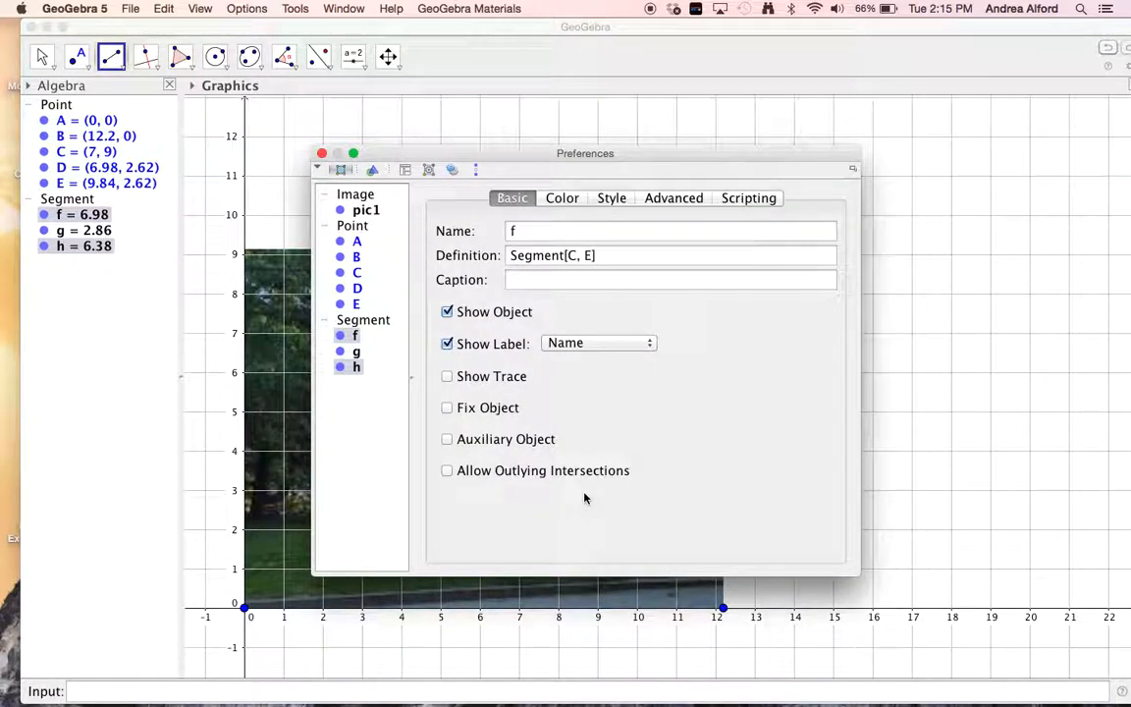
pyautogui.click(560, 201)
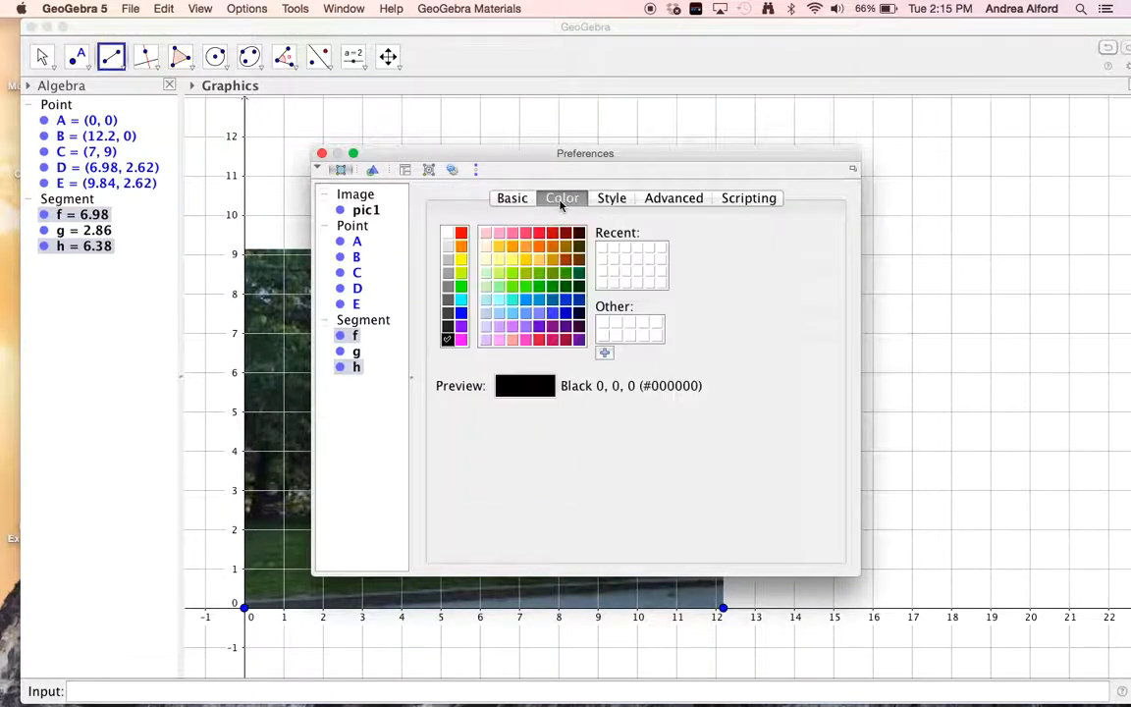
pyautogui.click(461, 234)
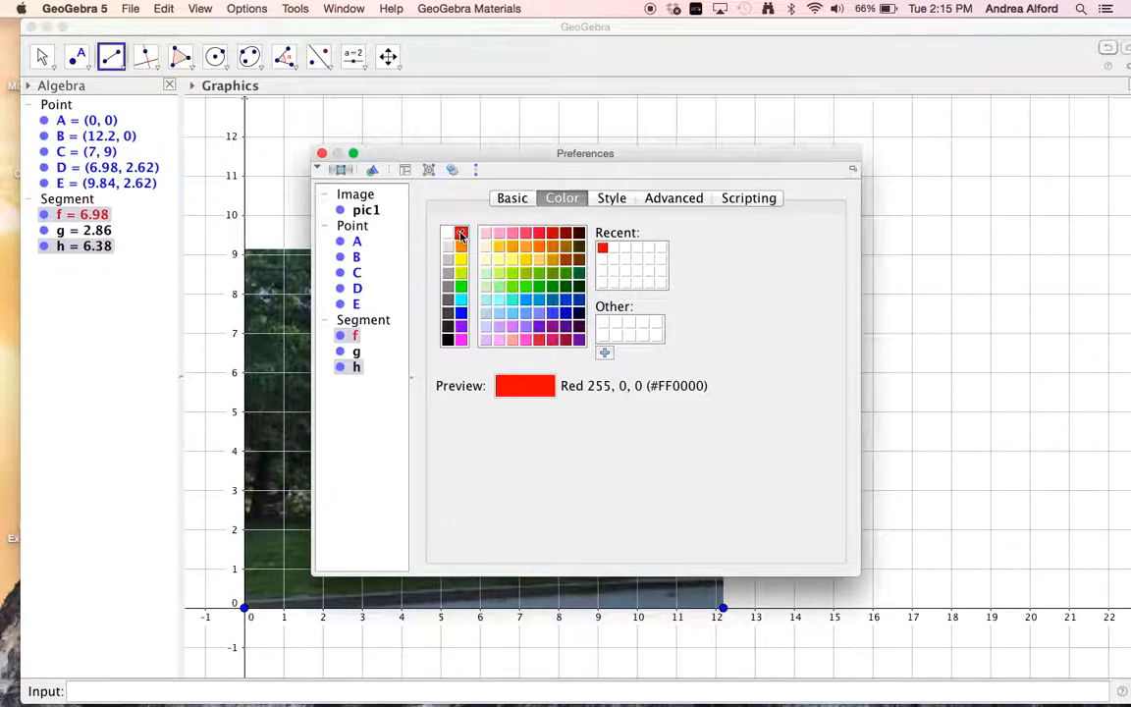
pyautogui.click(609, 199)
pyautogui.moveTo(467, 255); pyautogui.dragTo(500, 257)
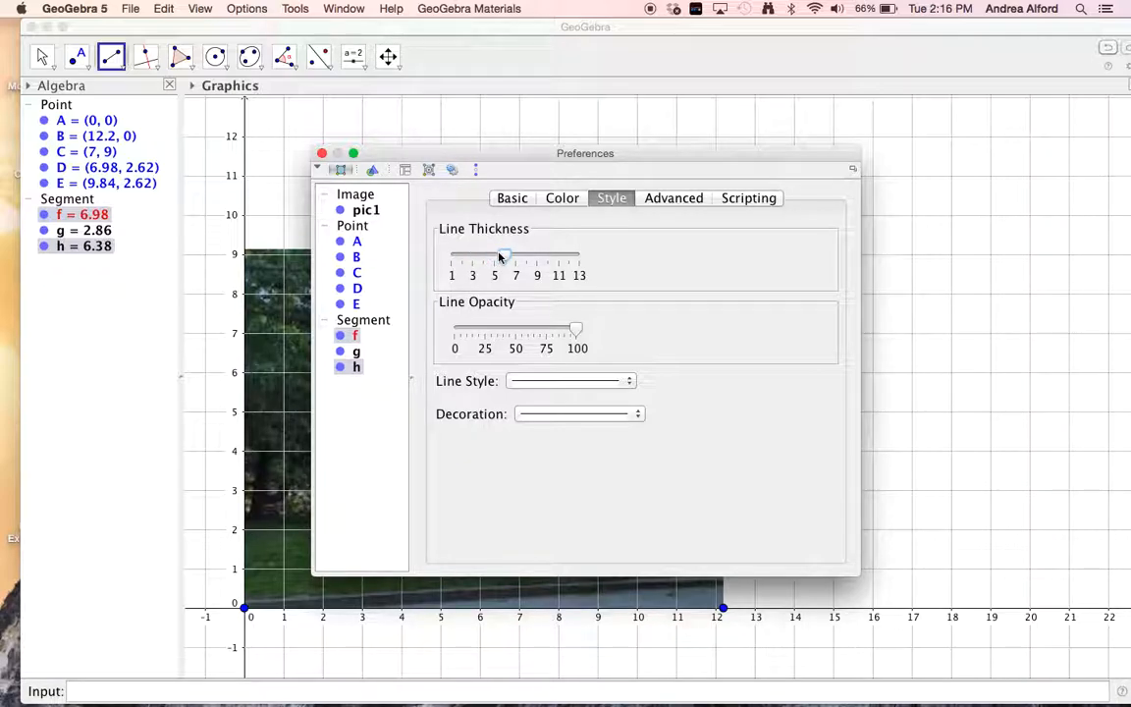
pyautogui.click(321, 154)
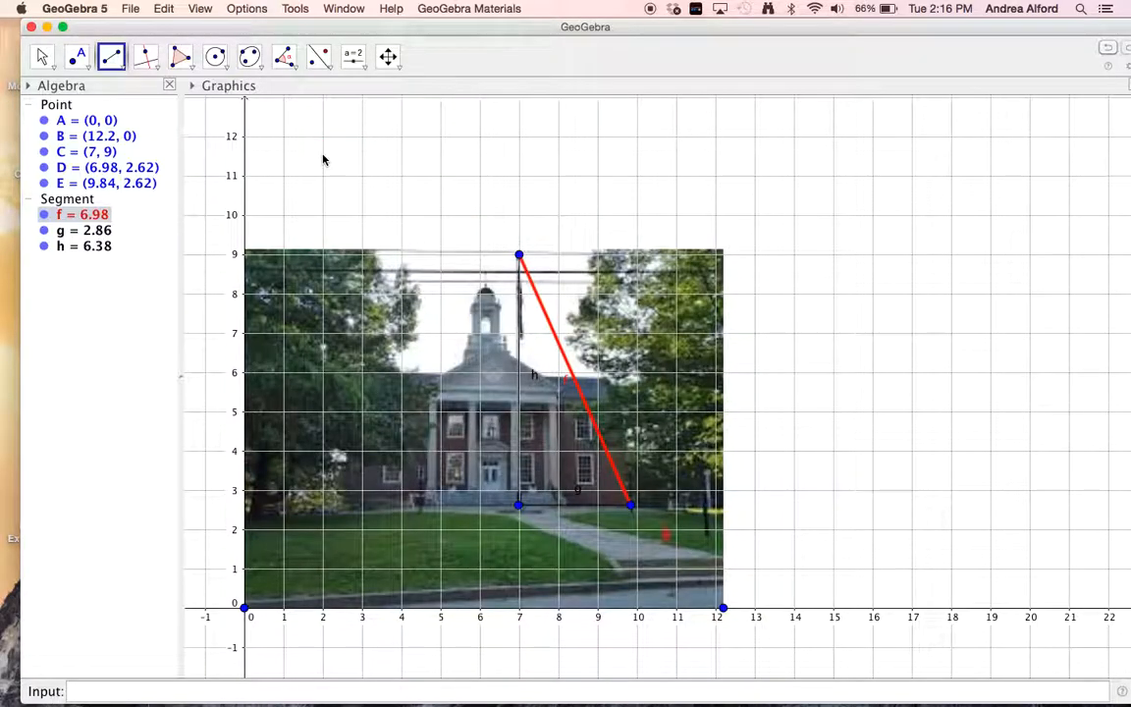
# Thicken the triangle's base, segment g, to match the hypotenuse and color it red
pyautogui.rightClick(570, 510)
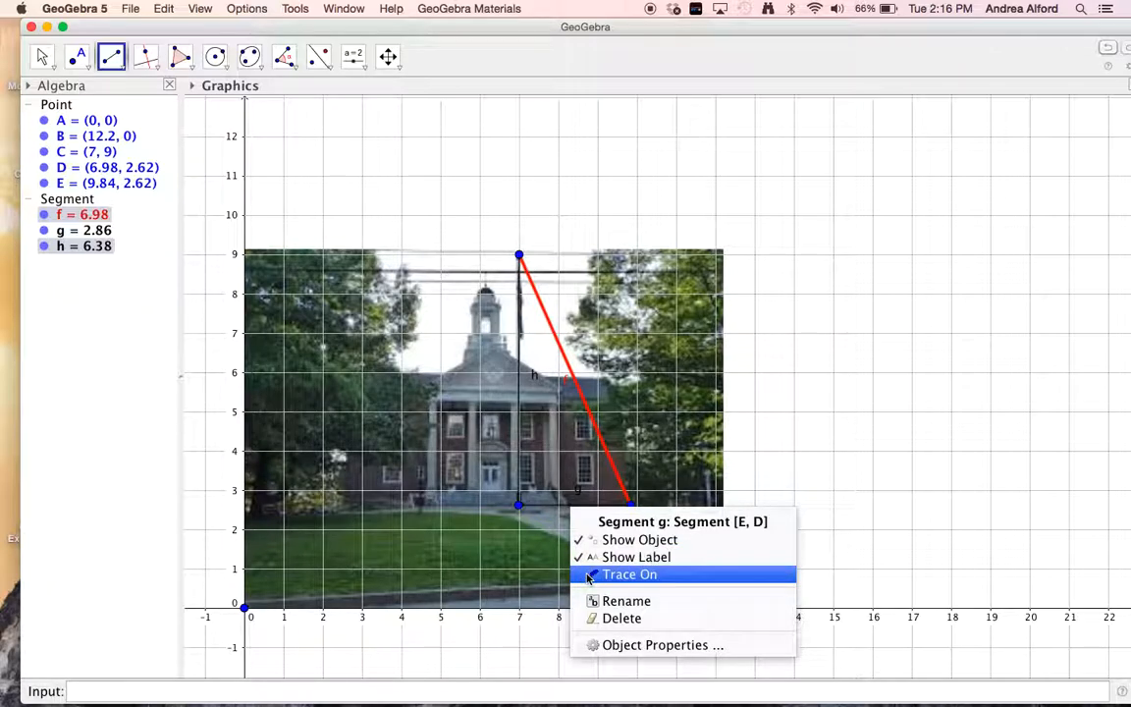
pyautogui.click(638, 645)
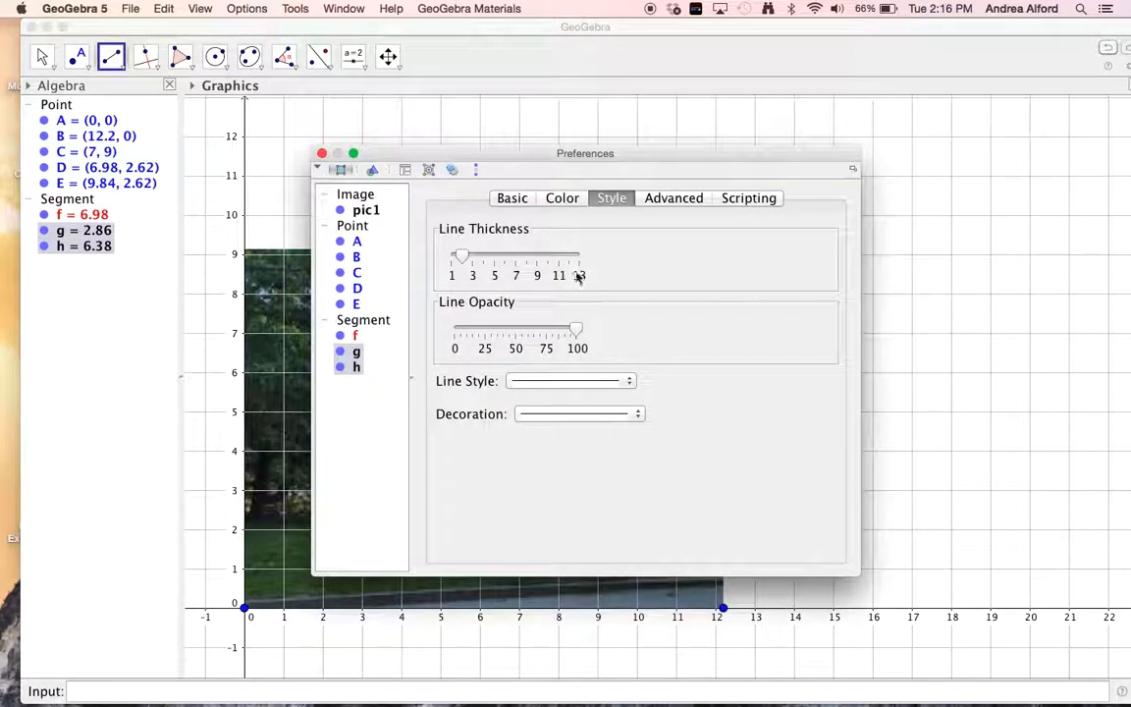
pyautogui.moveTo(466, 255); pyautogui.dragTo(510, 255)
pyautogui.click(562, 198)
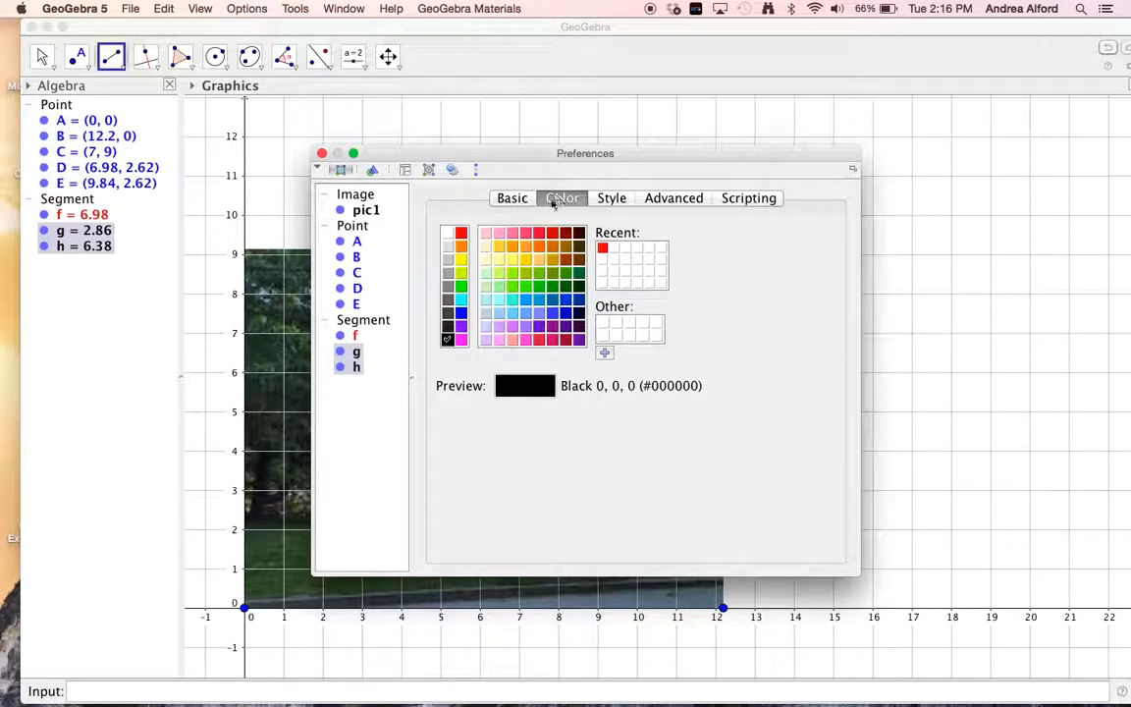
pyautogui.click(462, 237)
pyautogui.click(321, 154)
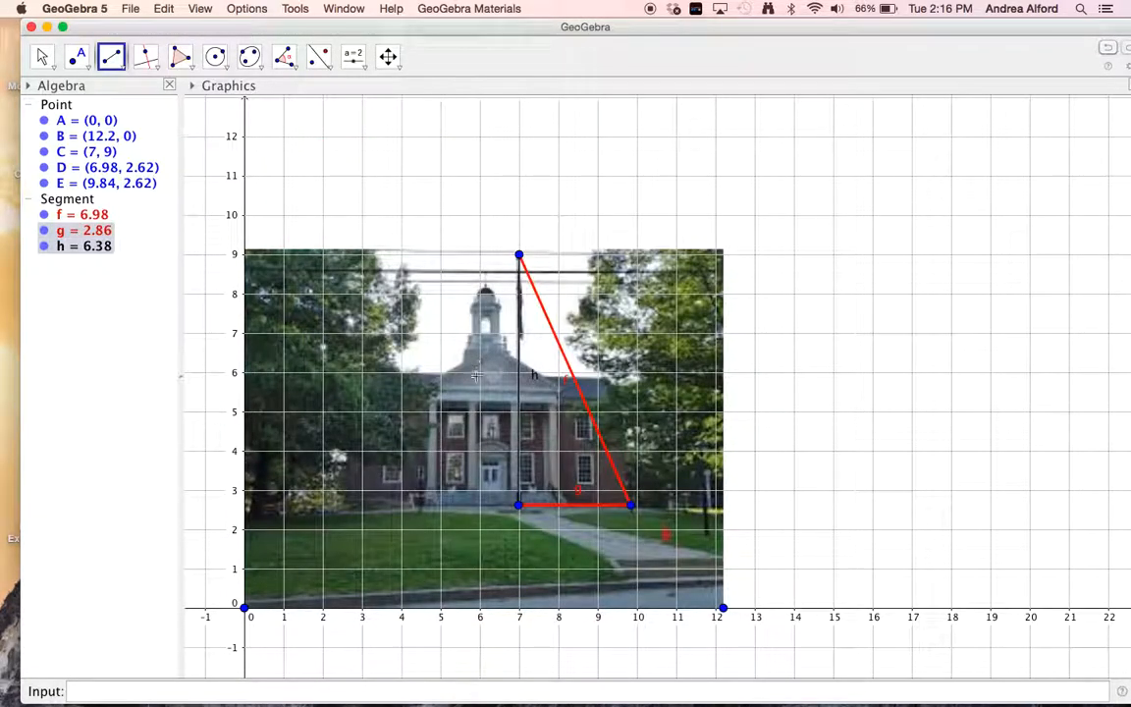
# Color the vertical side along the flagpole, segment h, red and set its line thickness to about 6
pyautogui.rightClick(521, 393)
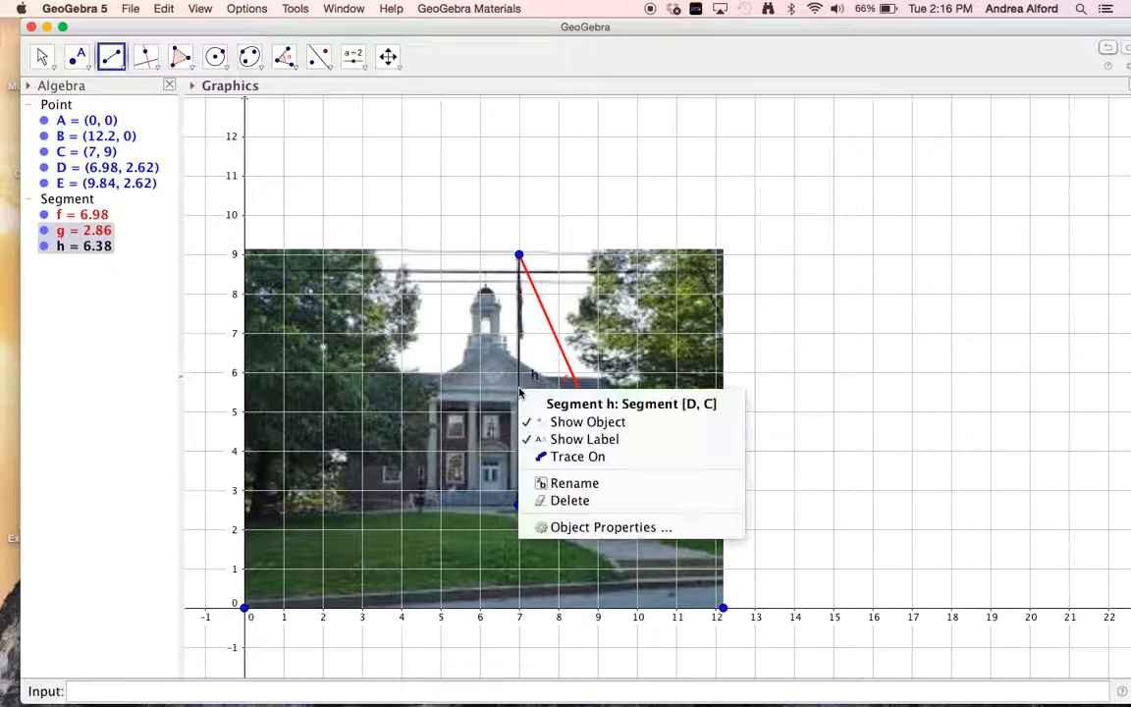
pyautogui.click(542, 530)
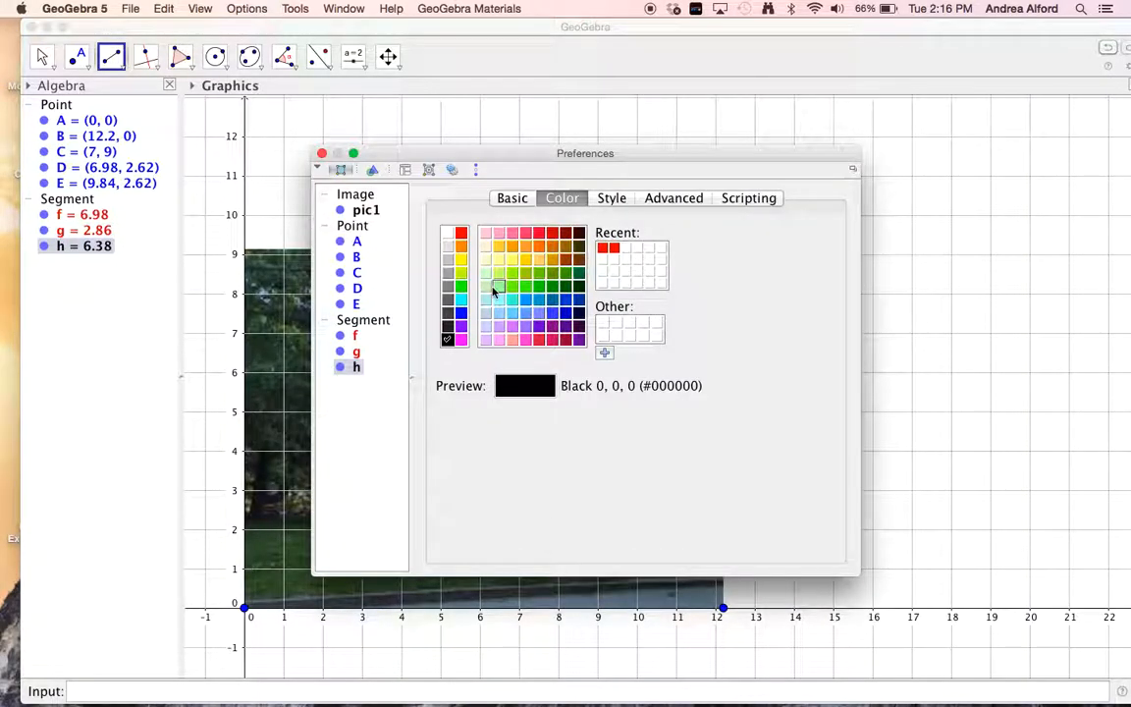
pyautogui.click(461, 236)
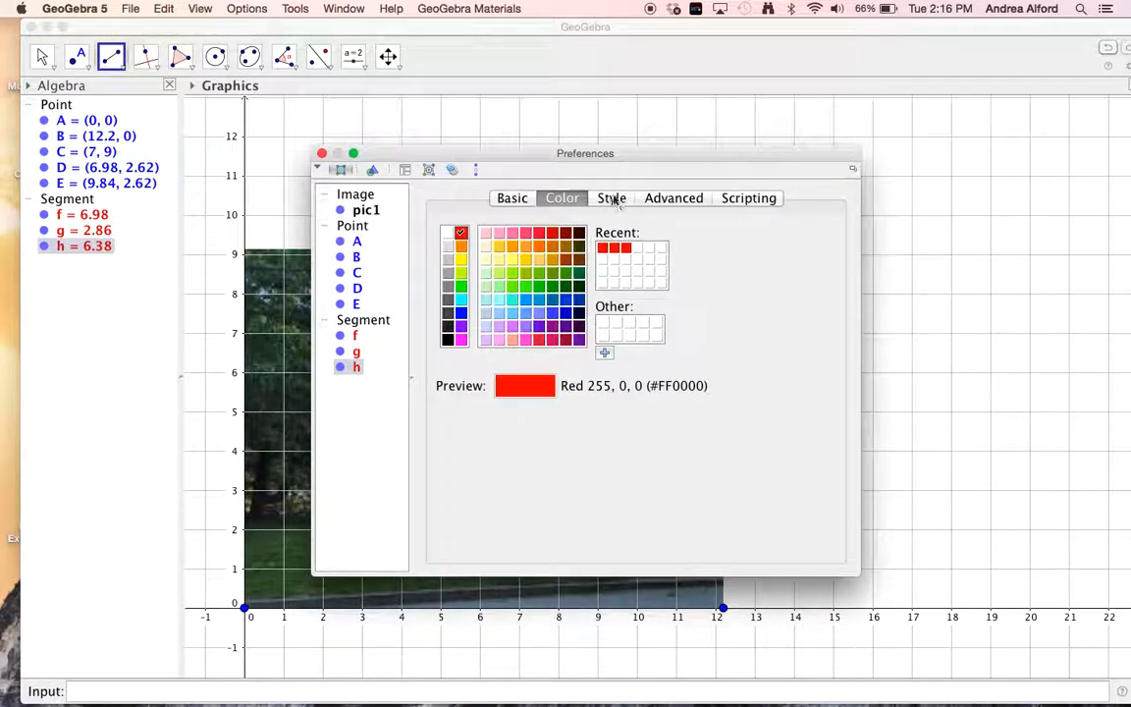
pyautogui.click(610, 197)
pyautogui.moveTo(461, 255); pyautogui.dragTo(506, 256)
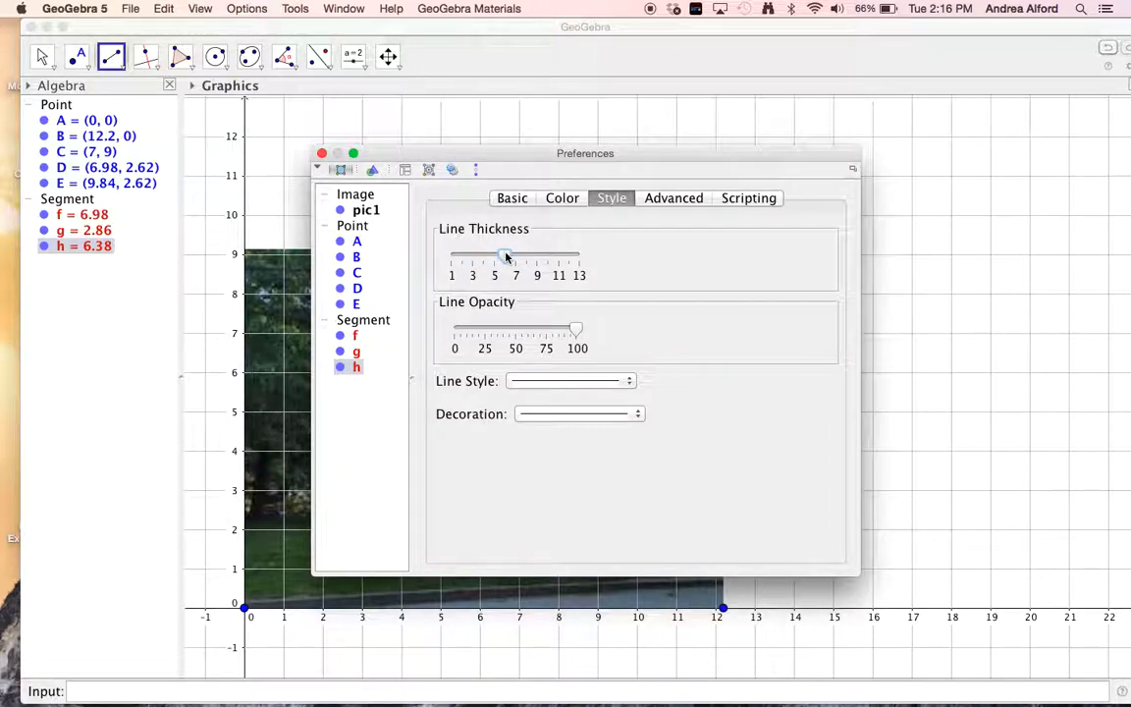
pyautogui.click(321, 153)
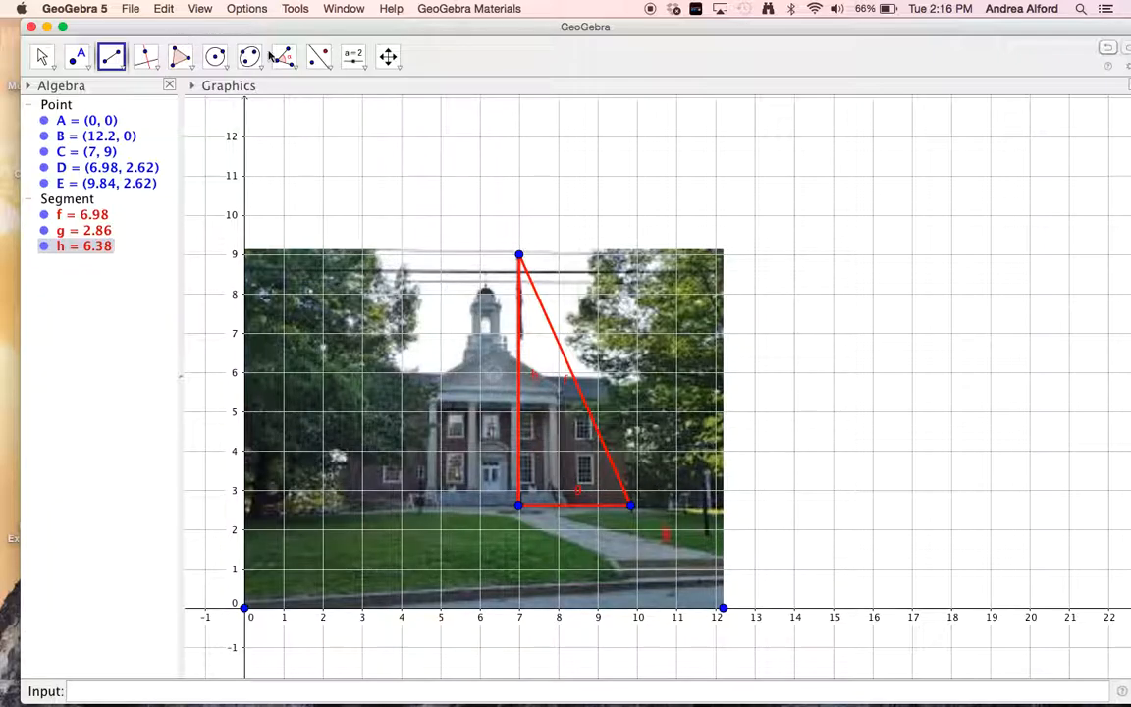
# Hide the grid and the coordinate axes in the graphics view
pyautogui.click(388, 57)
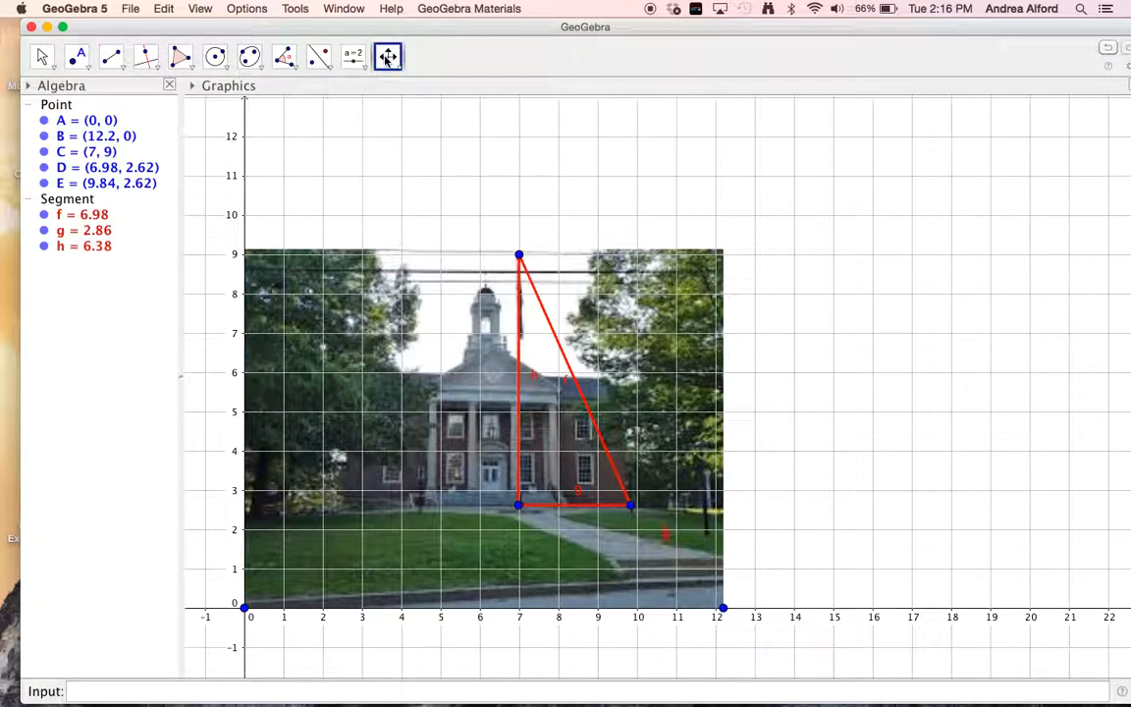
pyautogui.rightClick(387, 171)
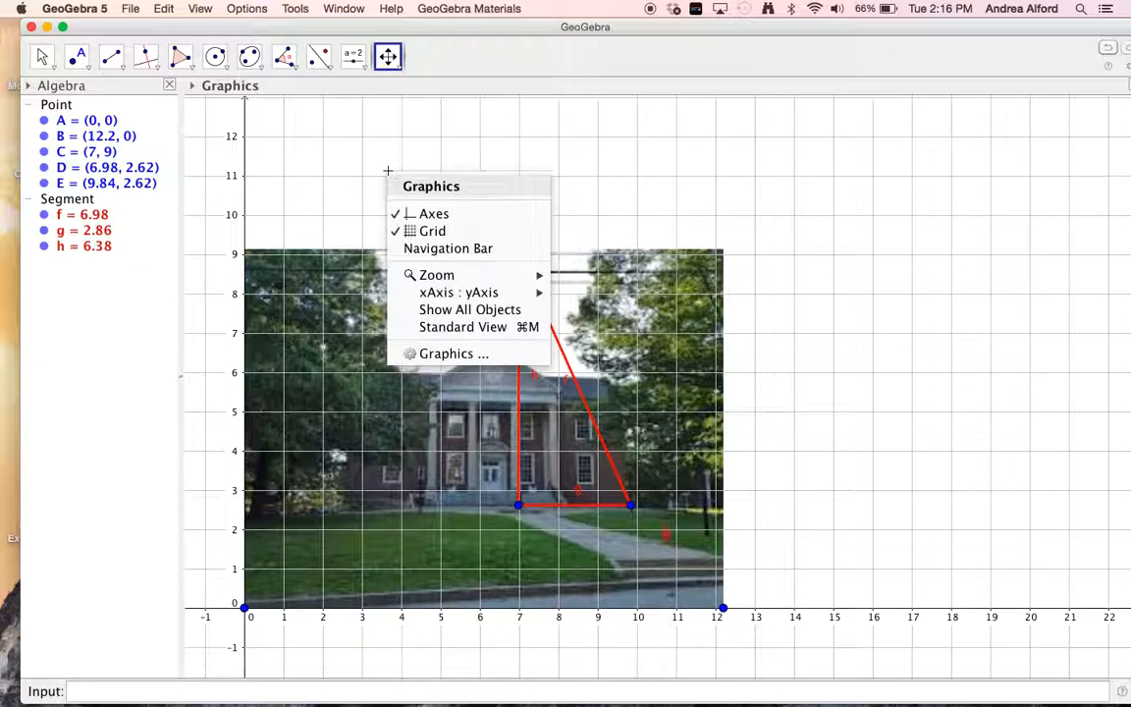
pyautogui.click(408, 232)
pyautogui.rightClick(404, 188)
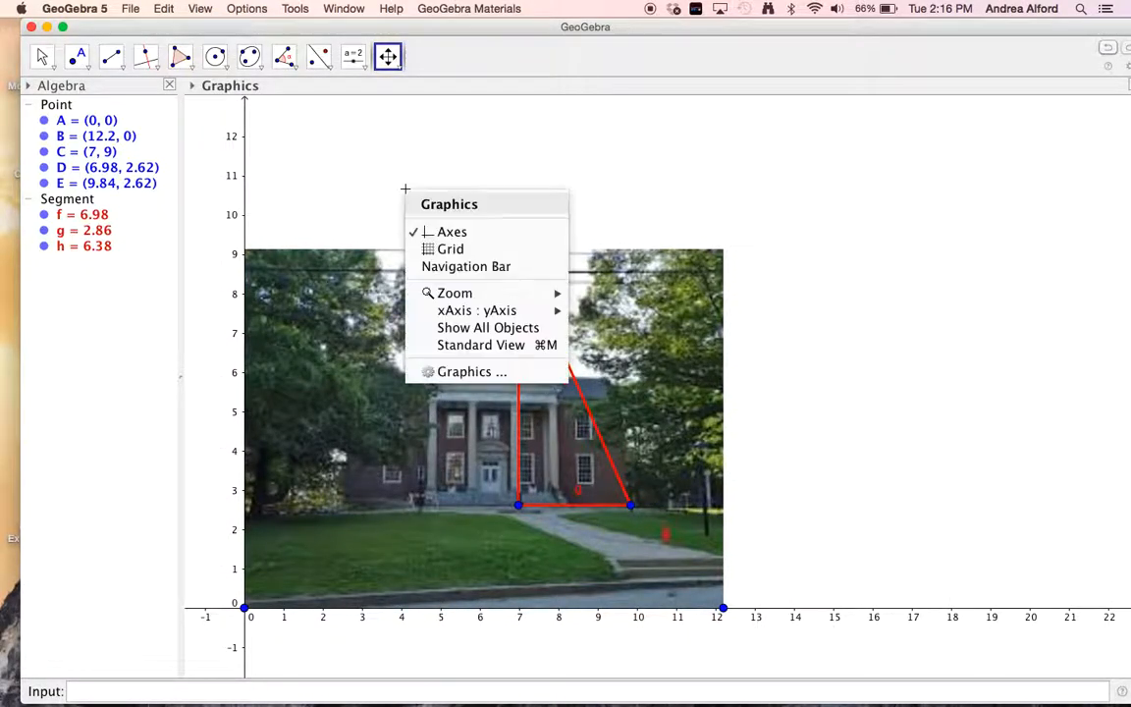
pyautogui.click(424, 232)
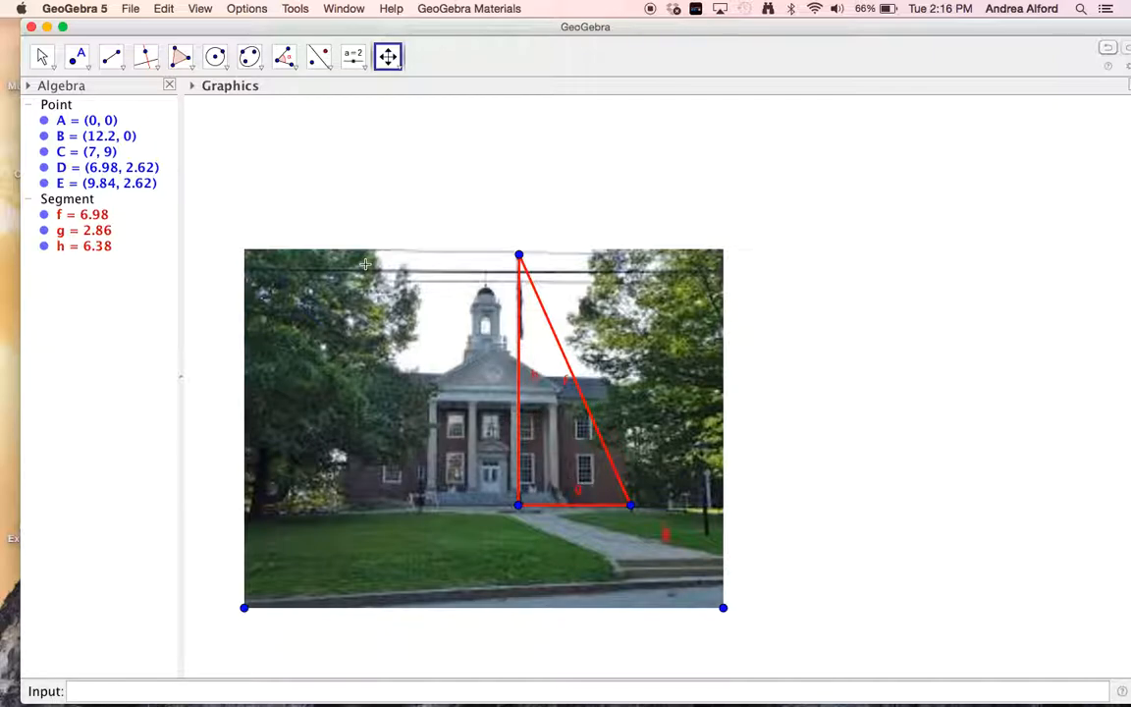
# Hide the labels of the triangle's three sides, segments f, g and h
pyautogui.rightClick(96, 218)
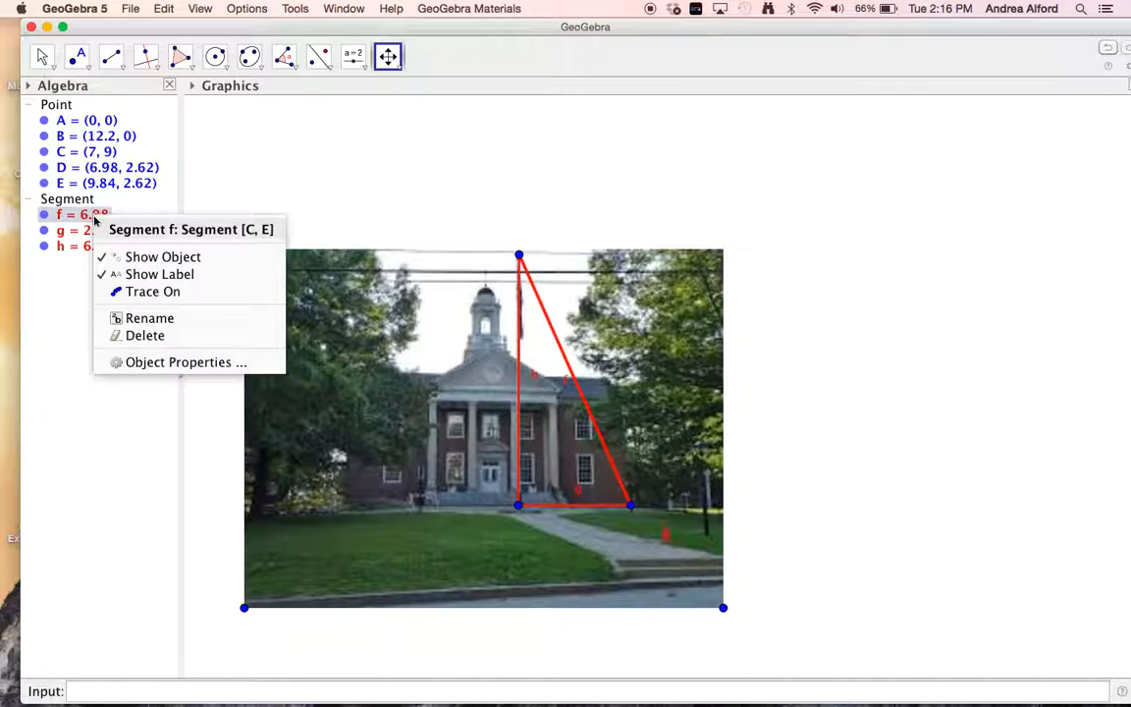
pyautogui.click(119, 279)
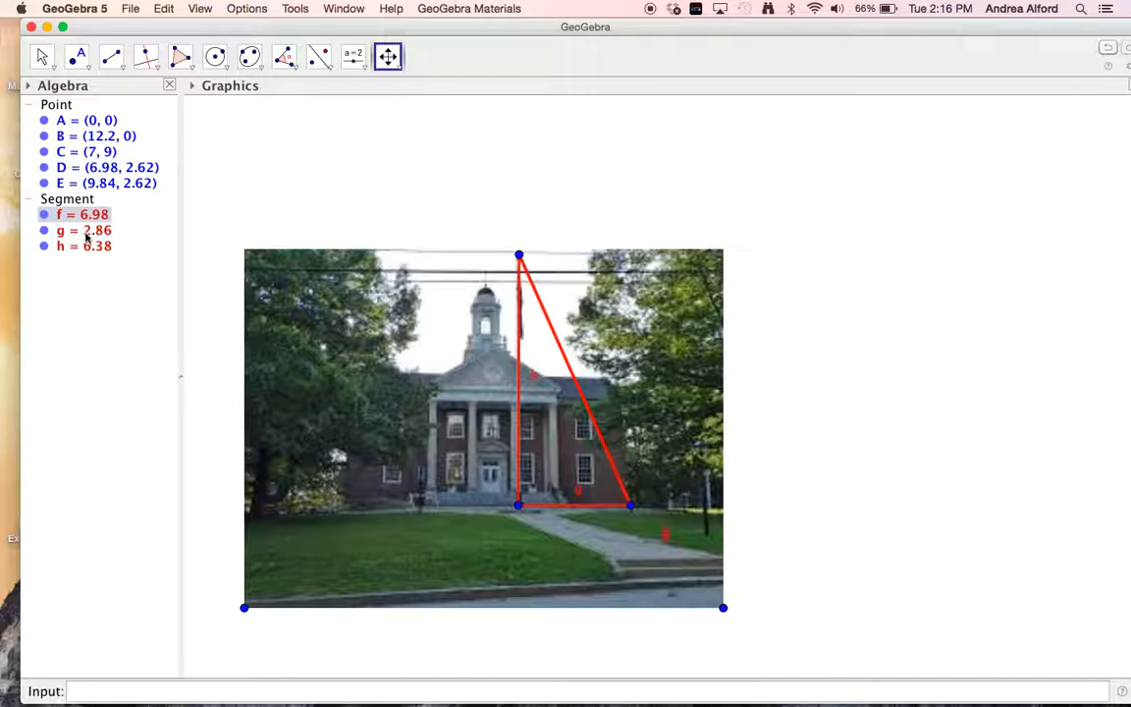
pyautogui.rightClick(85, 236)
pyautogui.click(103, 291)
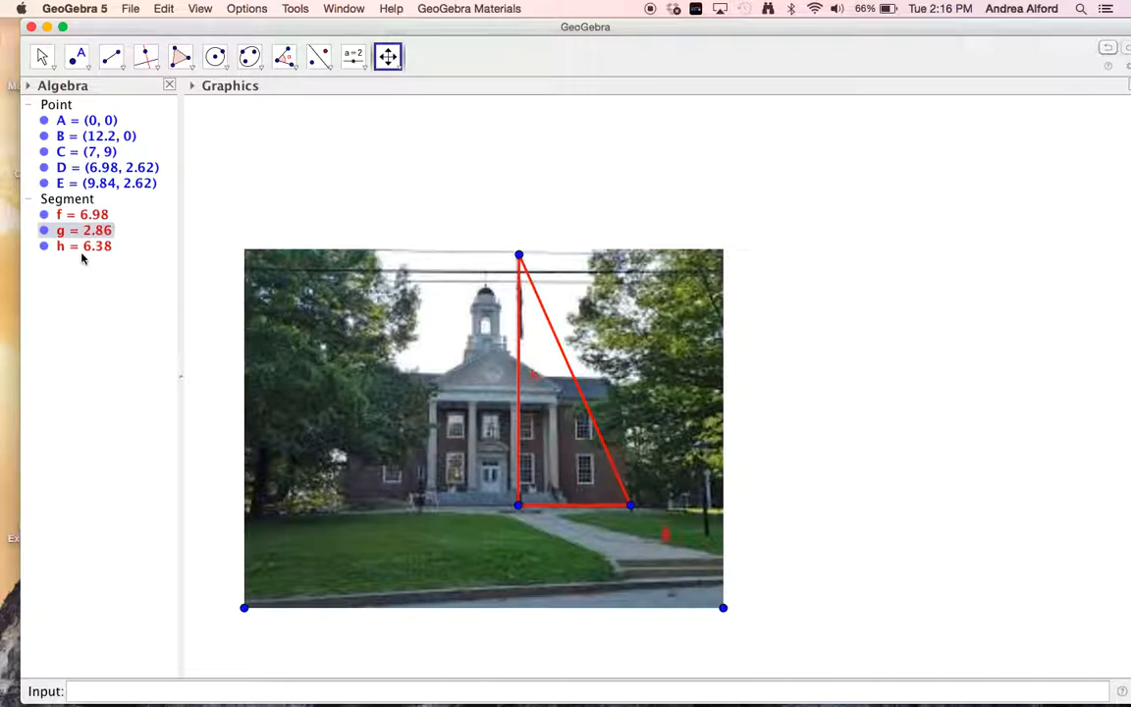
pyautogui.rightClick(81, 245)
pyautogui.click(85, 304)
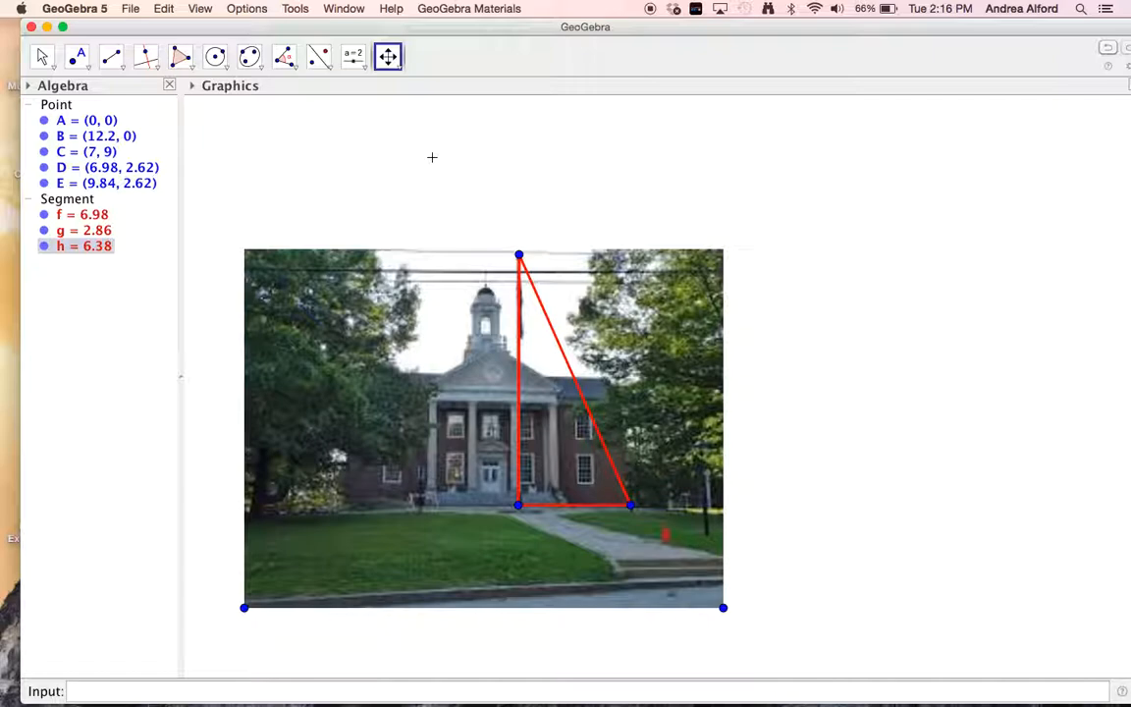
# Export the graphics view with the photo and red triangle to the clipboard
pyautogui.click(131, 10)
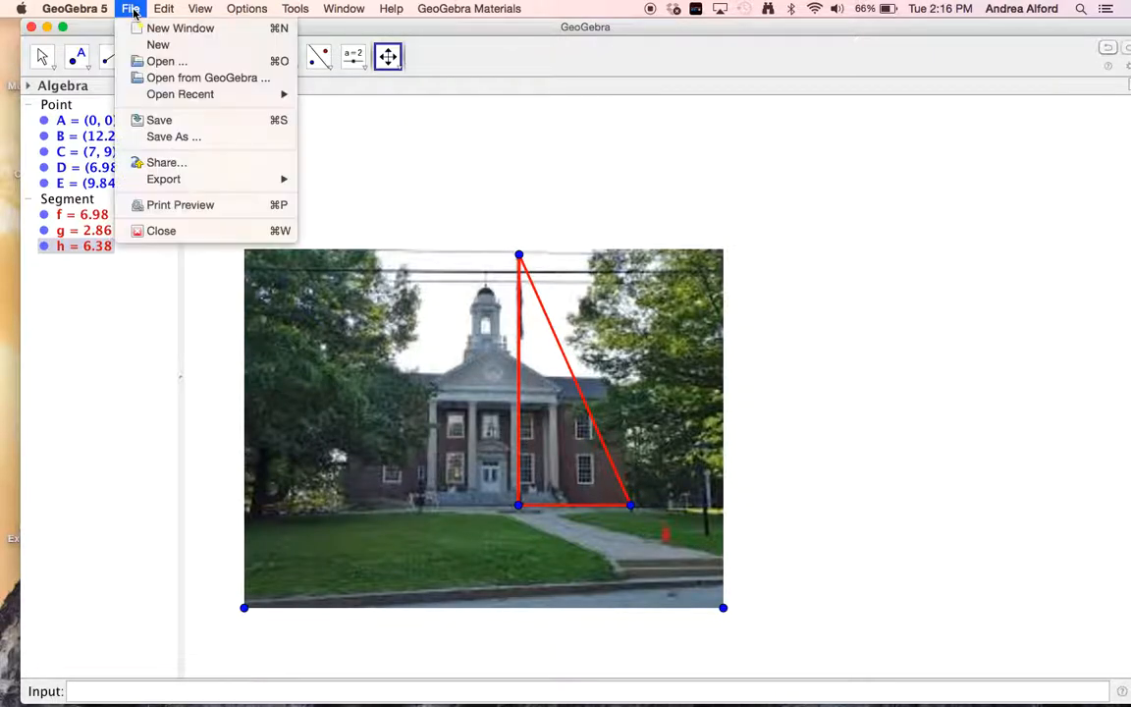
pyautogui.moveTo(202, 178)
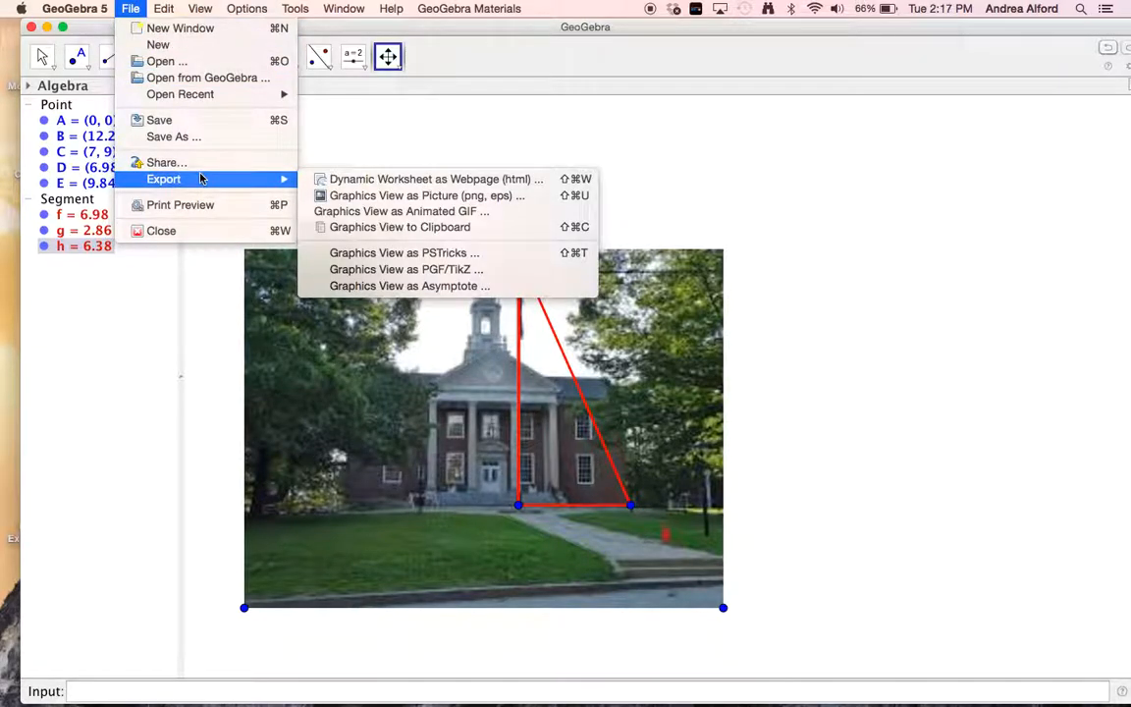
pyautogui.click(378, 229)
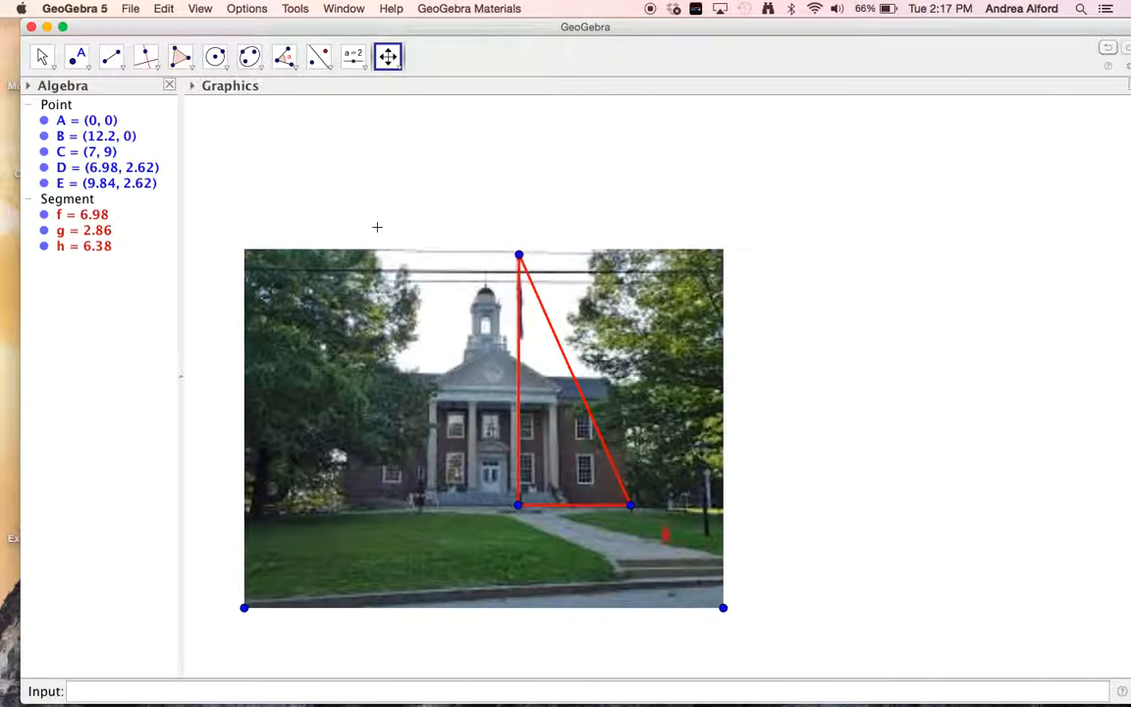
# Switch to the untitled Google Docs document in Chrome and paste the copied picture at list item 1
pyautogui.moveTo(606, 685)
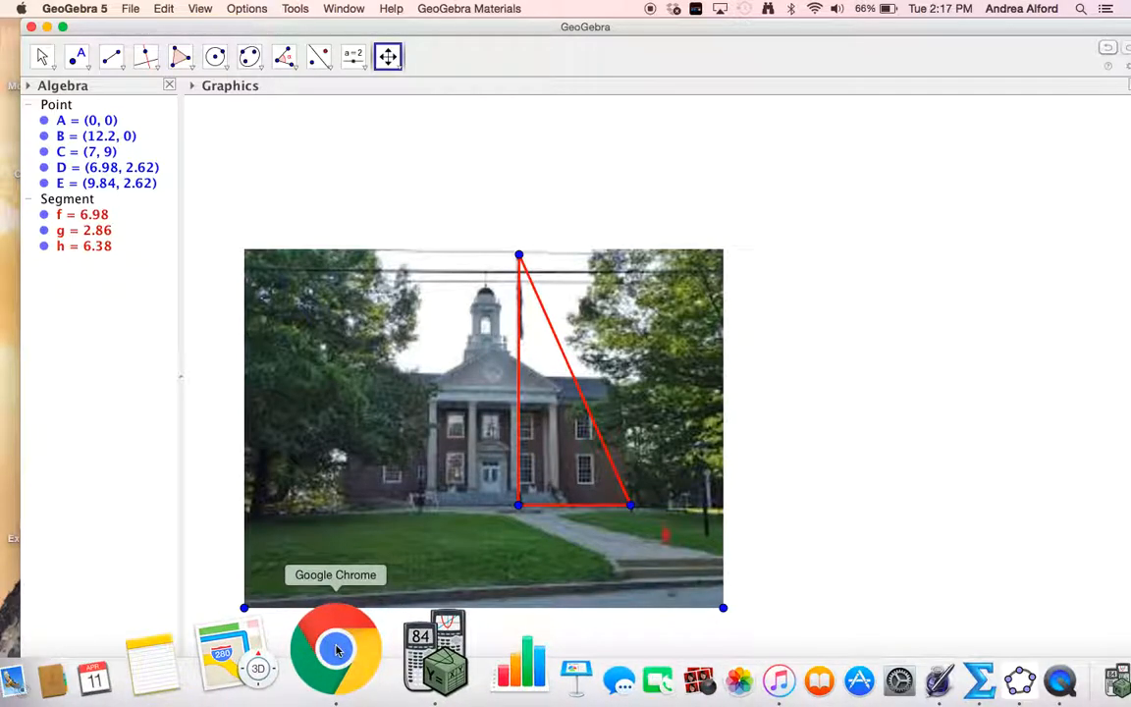
pyautogui.click(337, 650)
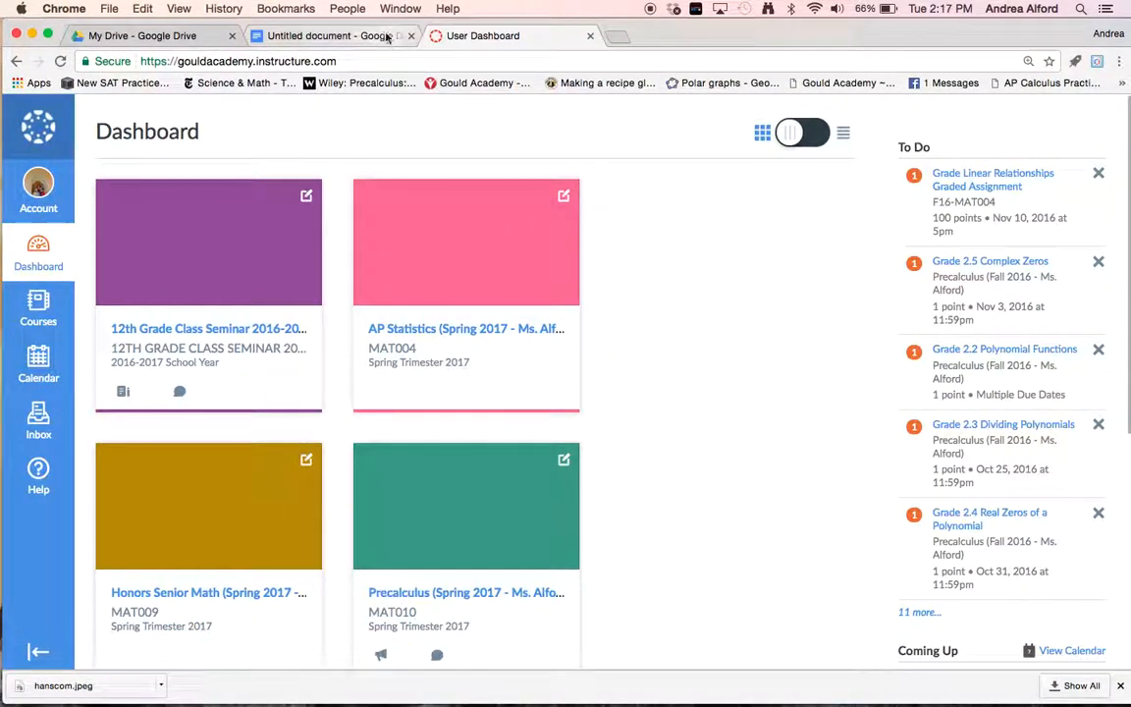
pyautogui.click(386, 36)
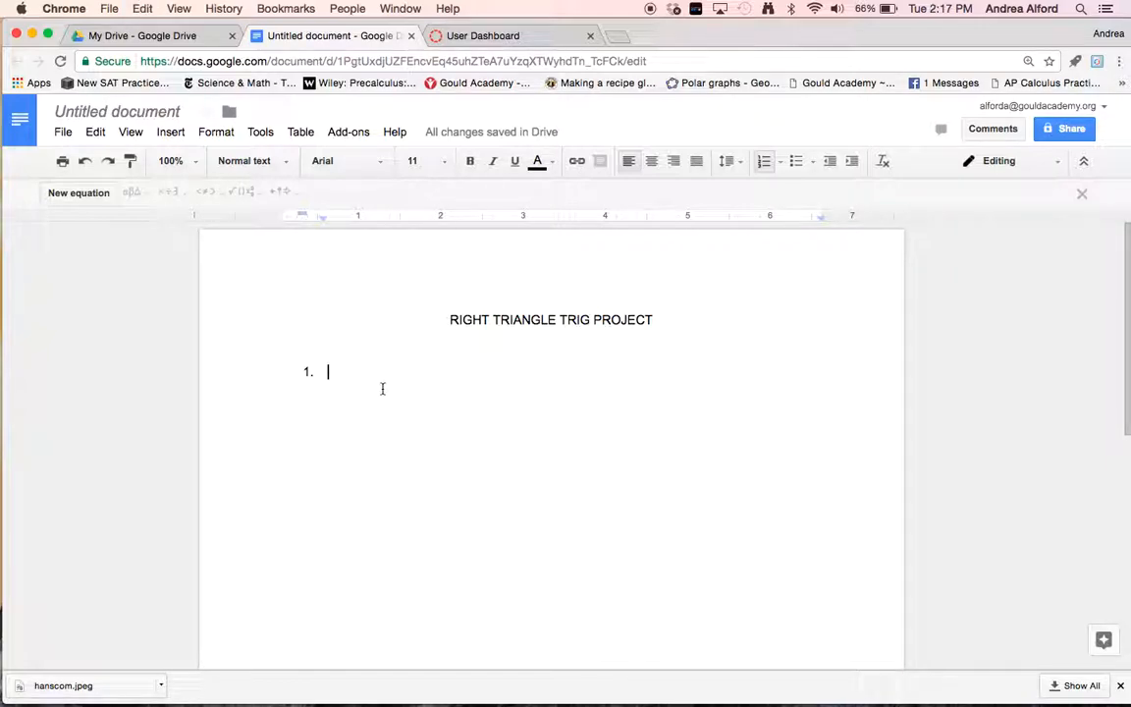
pyautogui.press('super+v')
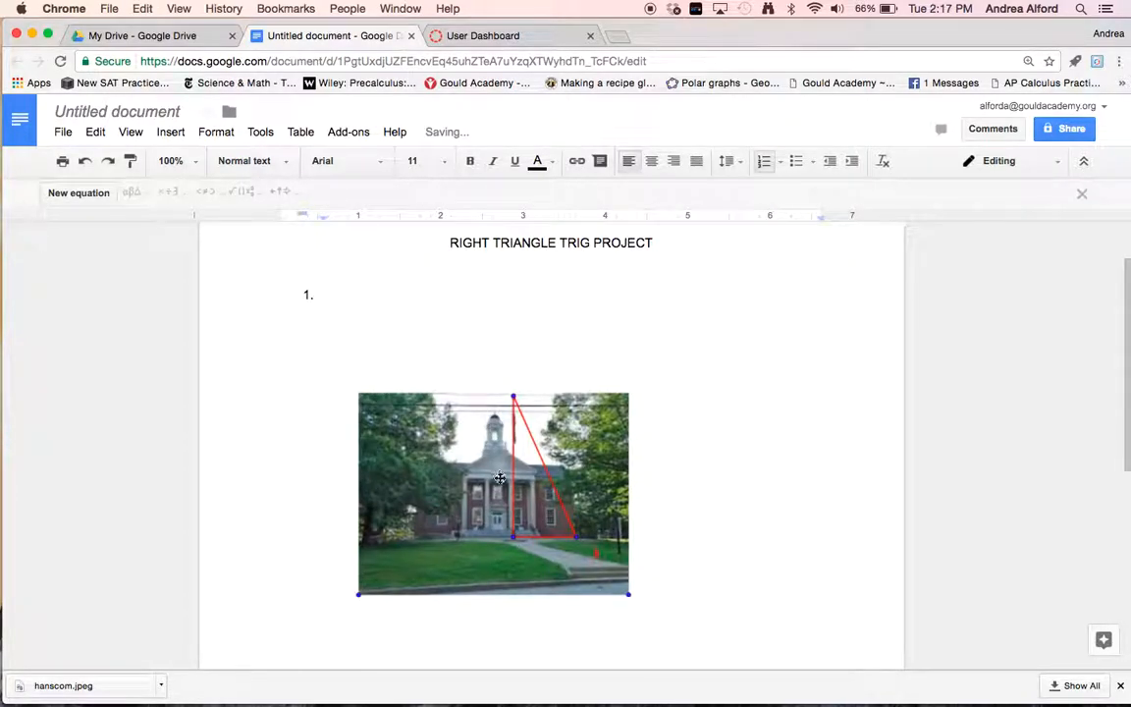
# Shrink the pasted picture proportionally to about 5.2 inches wide and deselect it
pyautogui.click(449, 429)
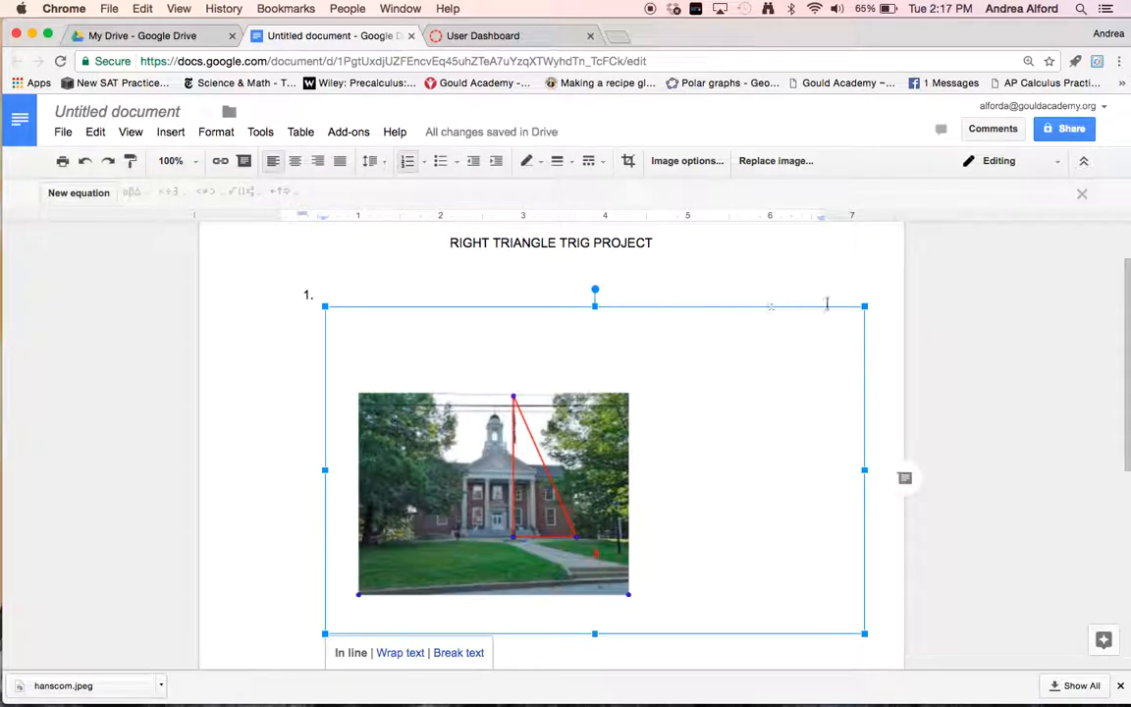
pyautogui.moveTo(867, 308); pyautogui.dragTo(683, 381)
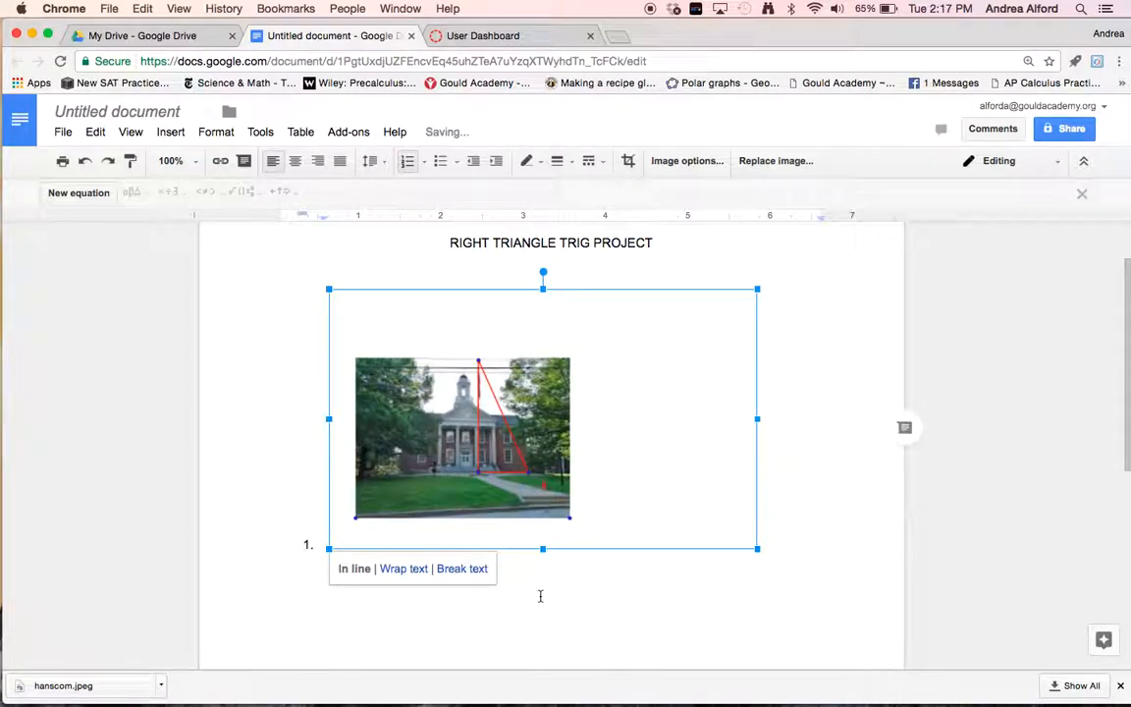
pyautogui.click(815, 438)
# Add list item 2 below the picture and insert an empty equation in it
pyautogui.moveTo(589, 677)
pyautogui.press('Return')
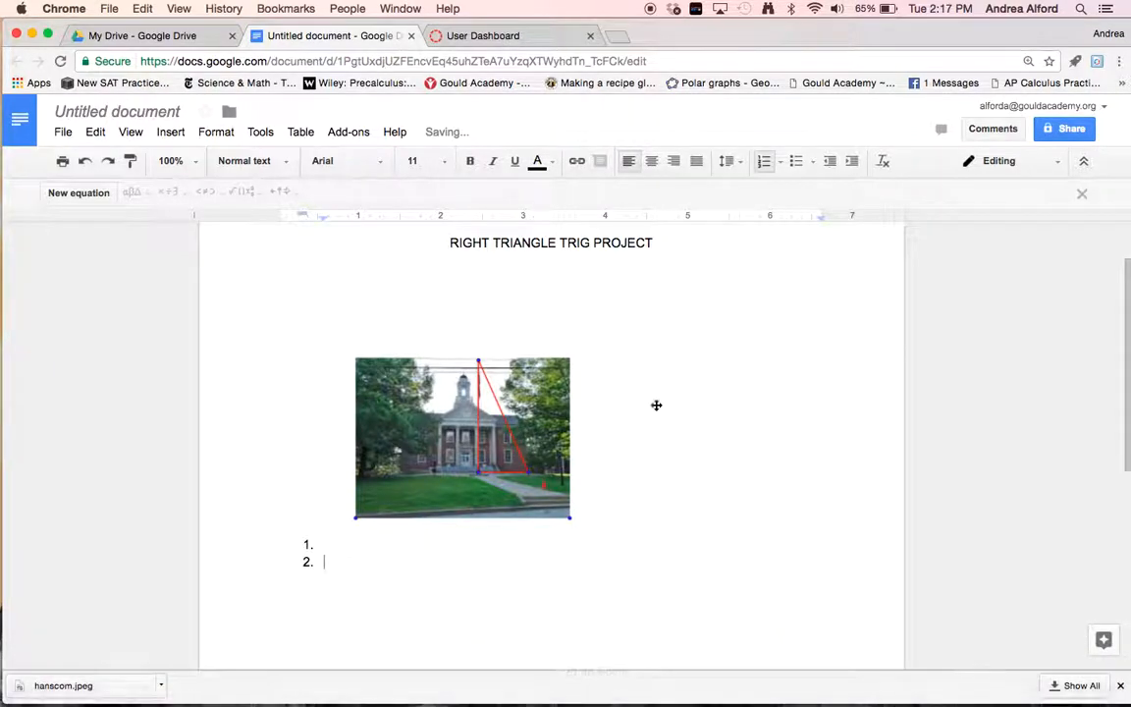
pyautogui.click(169, 137)
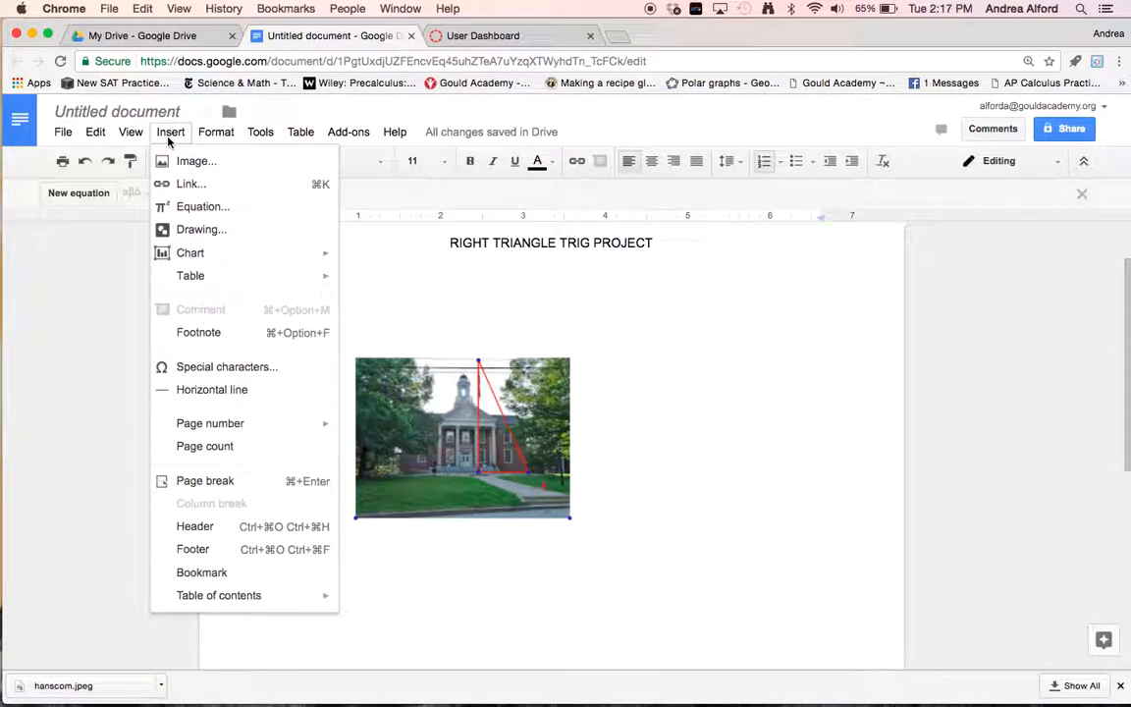
pyautogui.click(189, 208)
# Look through the equation symbol groups for Greek letters, operators, relations and math structures such as fractions and roots
pyautogui.click(148, 196)
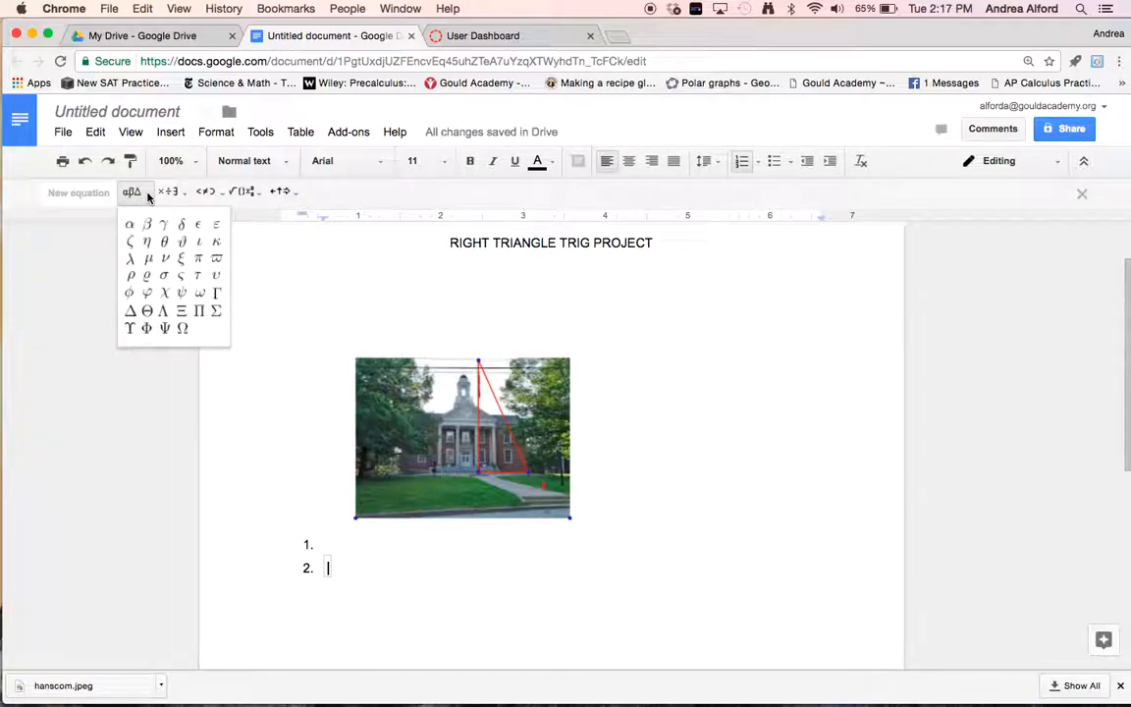
pyautogui.click(187, 193)
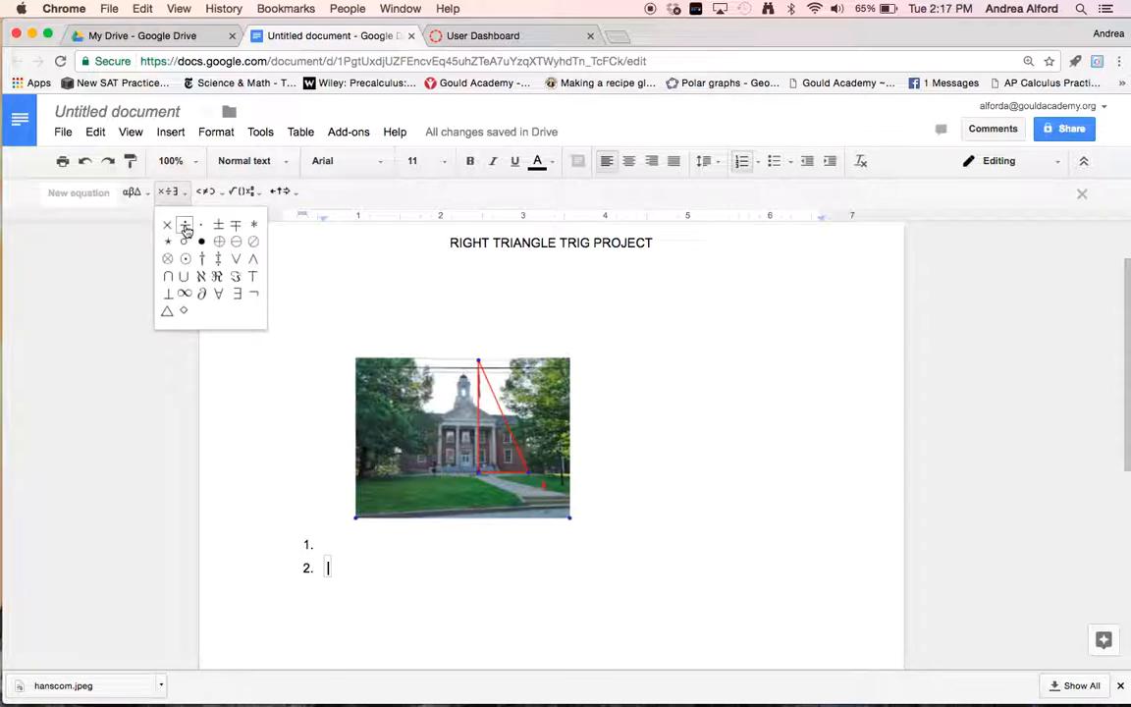
pyautogui.click(206, 194)
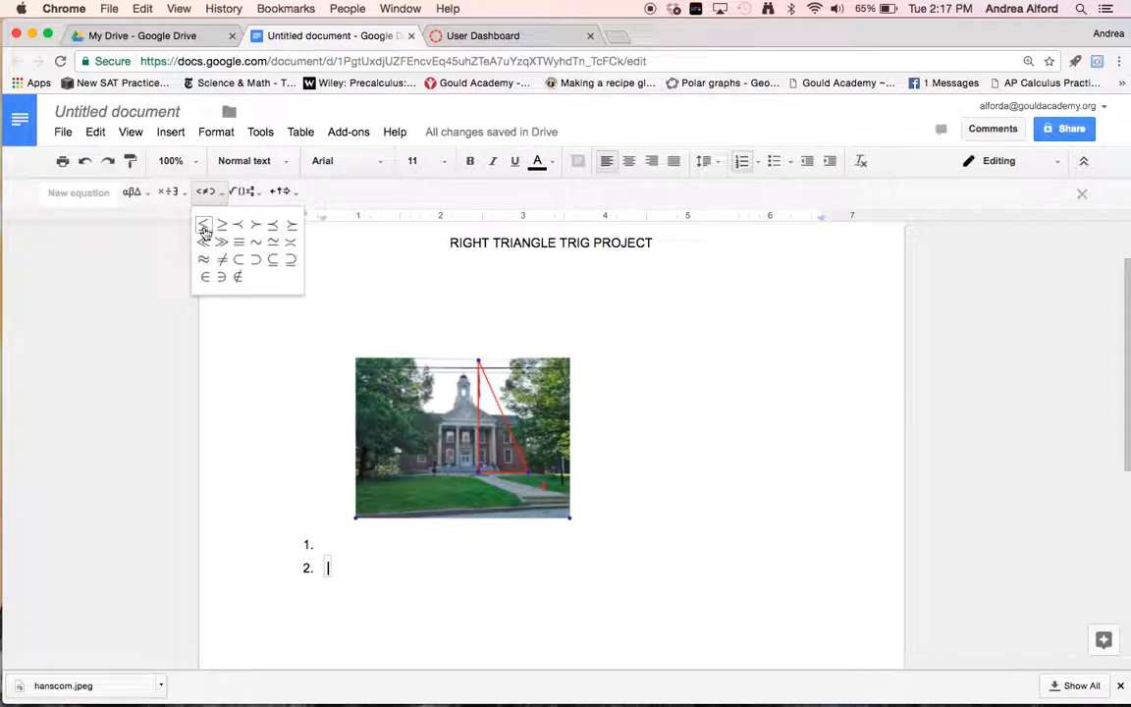
pyautogui.click(248, 193)
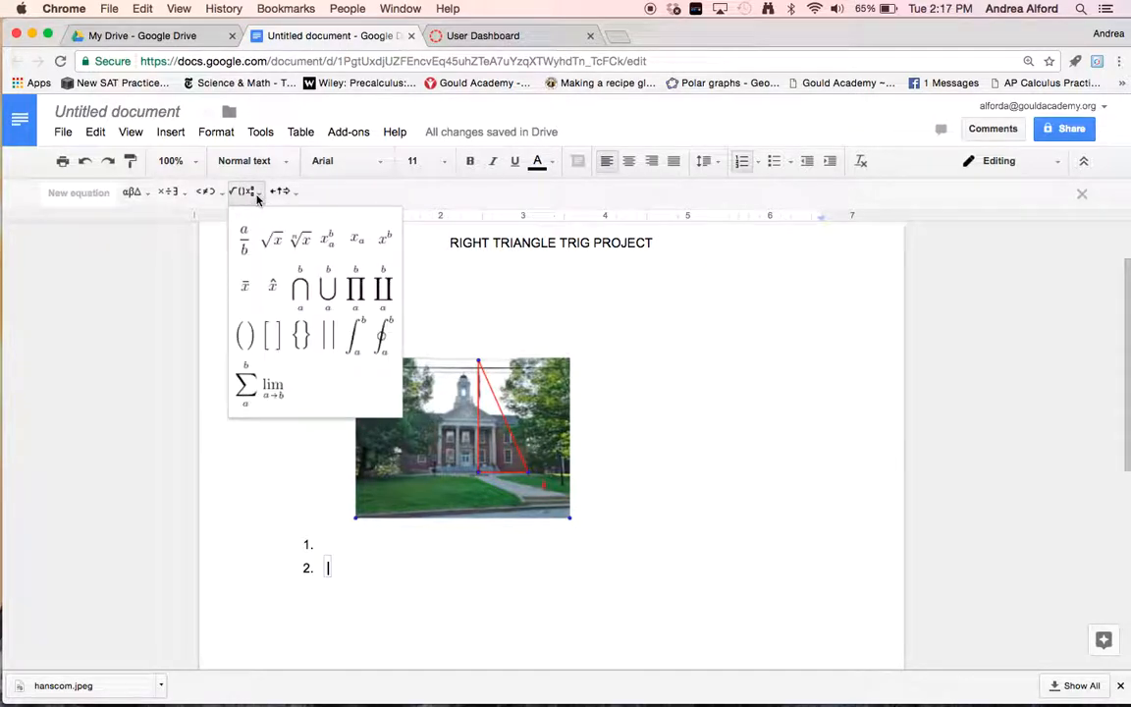
pyautogui.moveTo(287, 198)
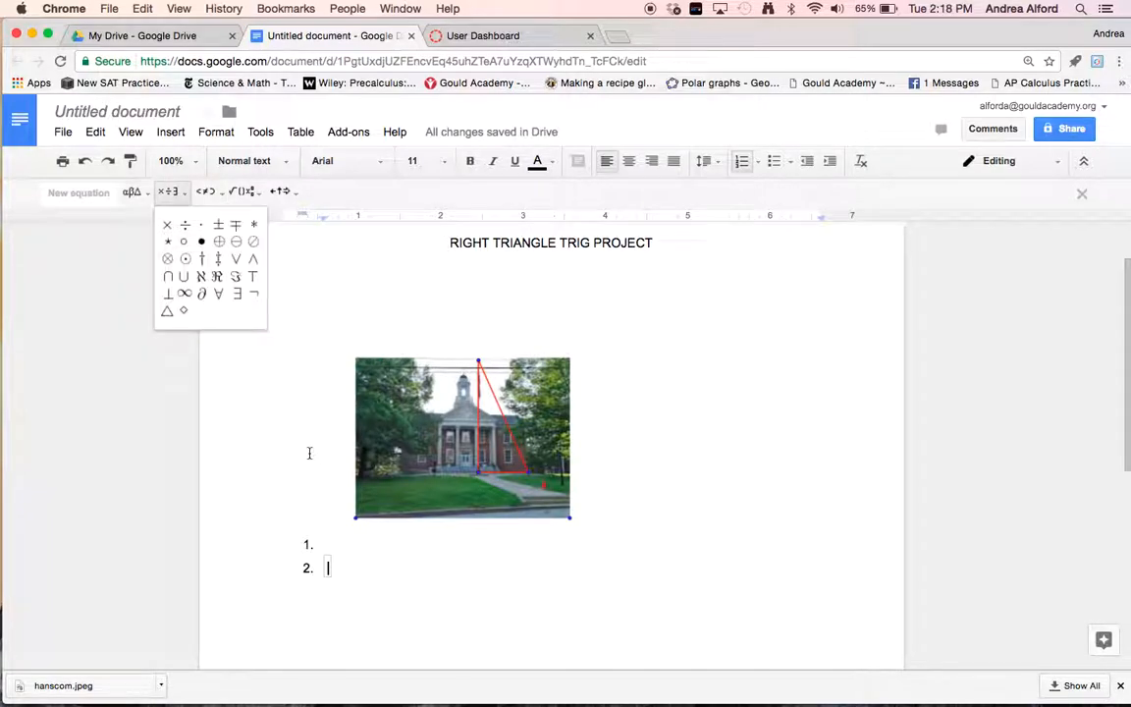
# Write "cos θ" at list item 2, with cos as plain text and the lowercase θ inserted as an equation symbol
pyautogui.click(385, 582)
pyautogui.write('cos')
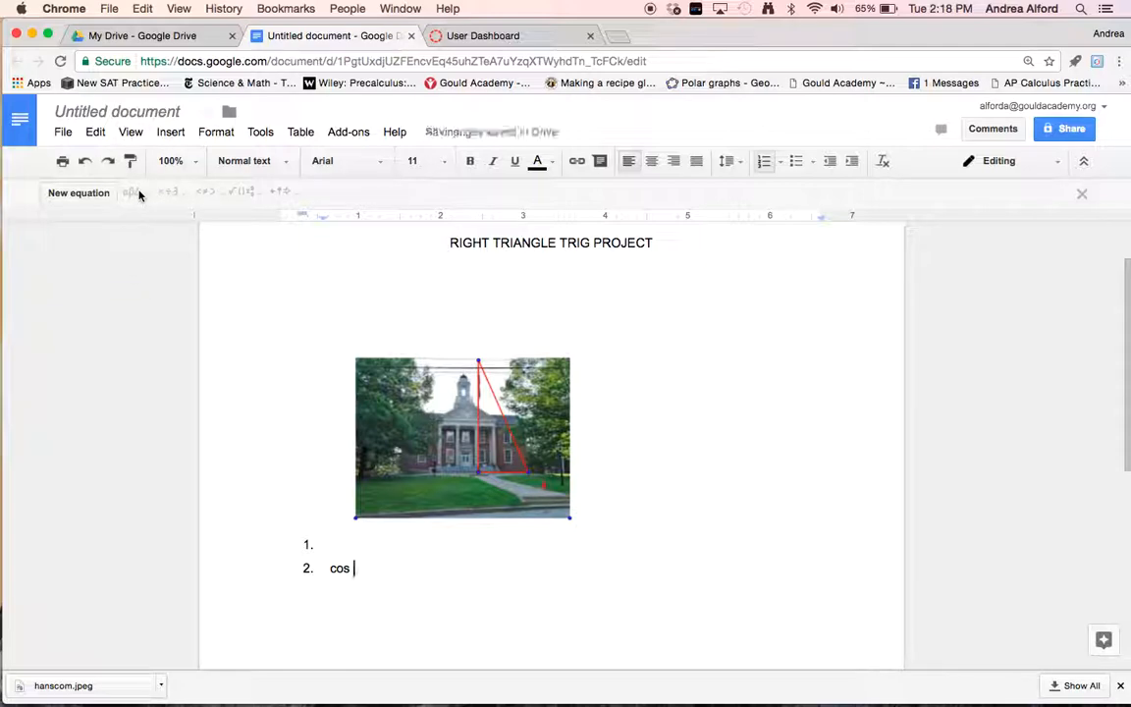
pyautogui.click(171, 132)
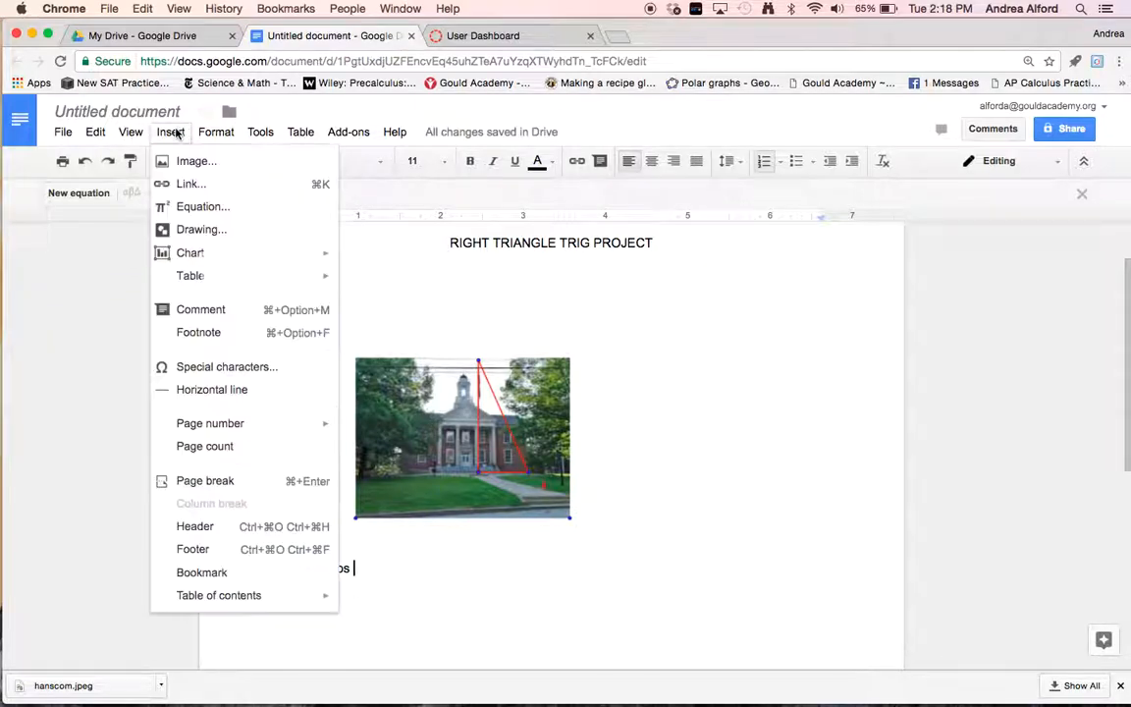
pyautogui.click(192, 206)
pyautogui.click(148, 194)
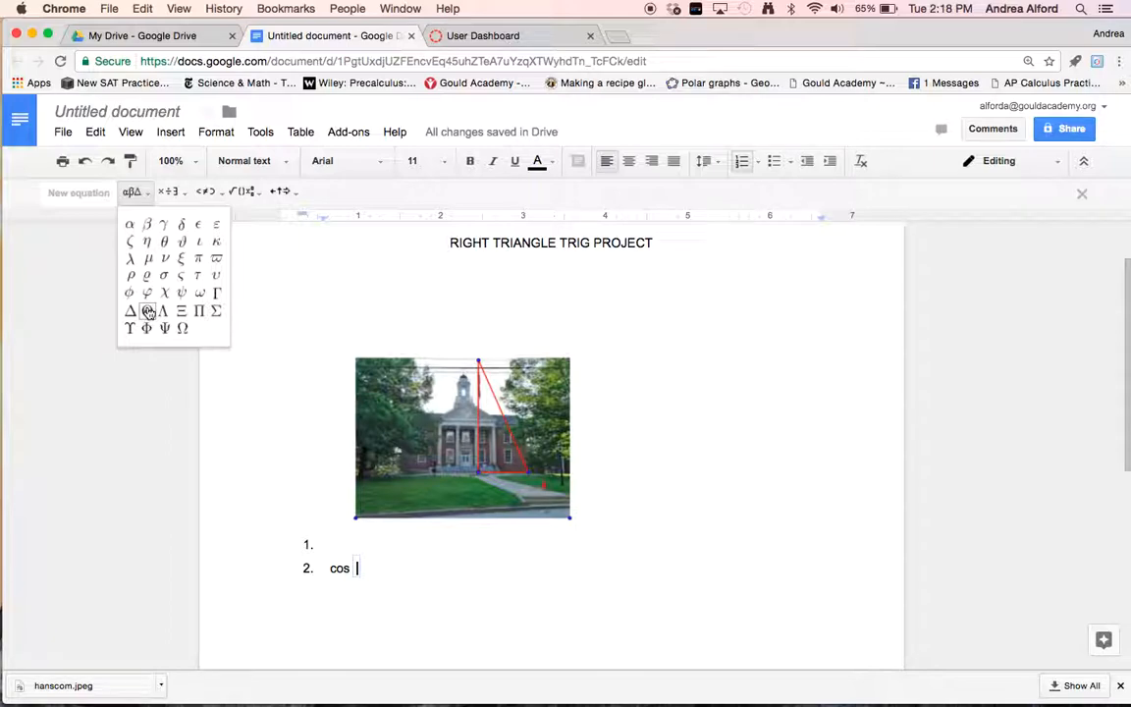
pyautogui.click(164, 242)
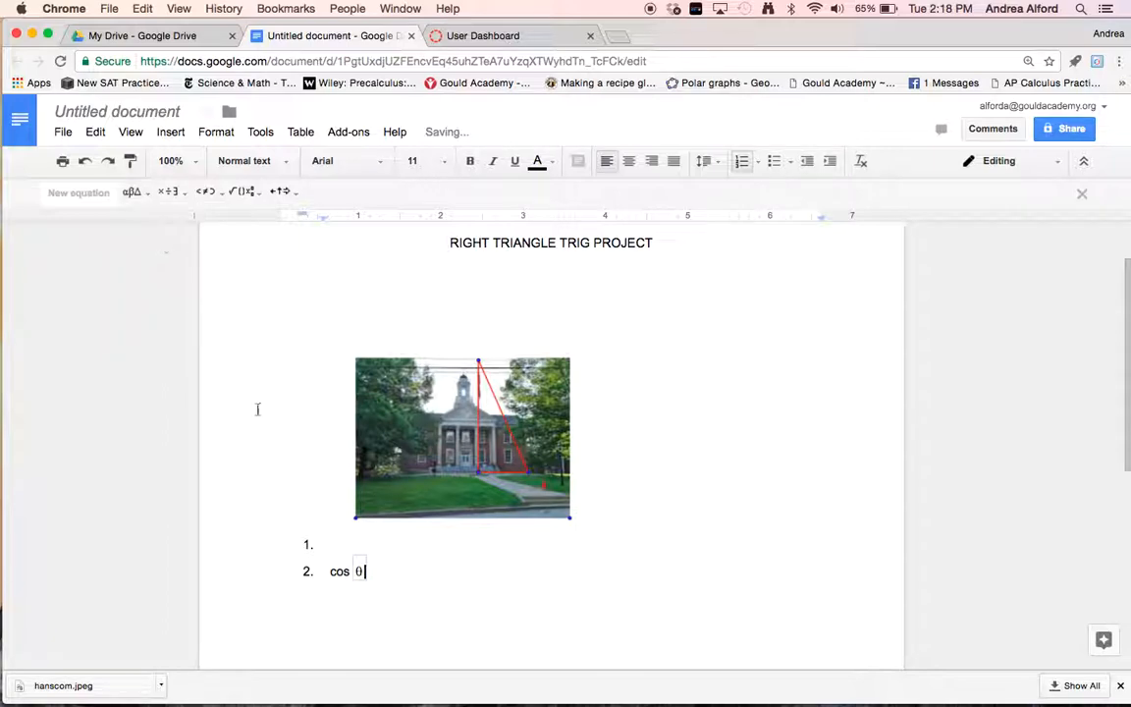
# Continue list item 2 after cos θ with "=" and an equation fraction of "adjacent" over "hypotenuse"
pyautogui.click(395, 572)
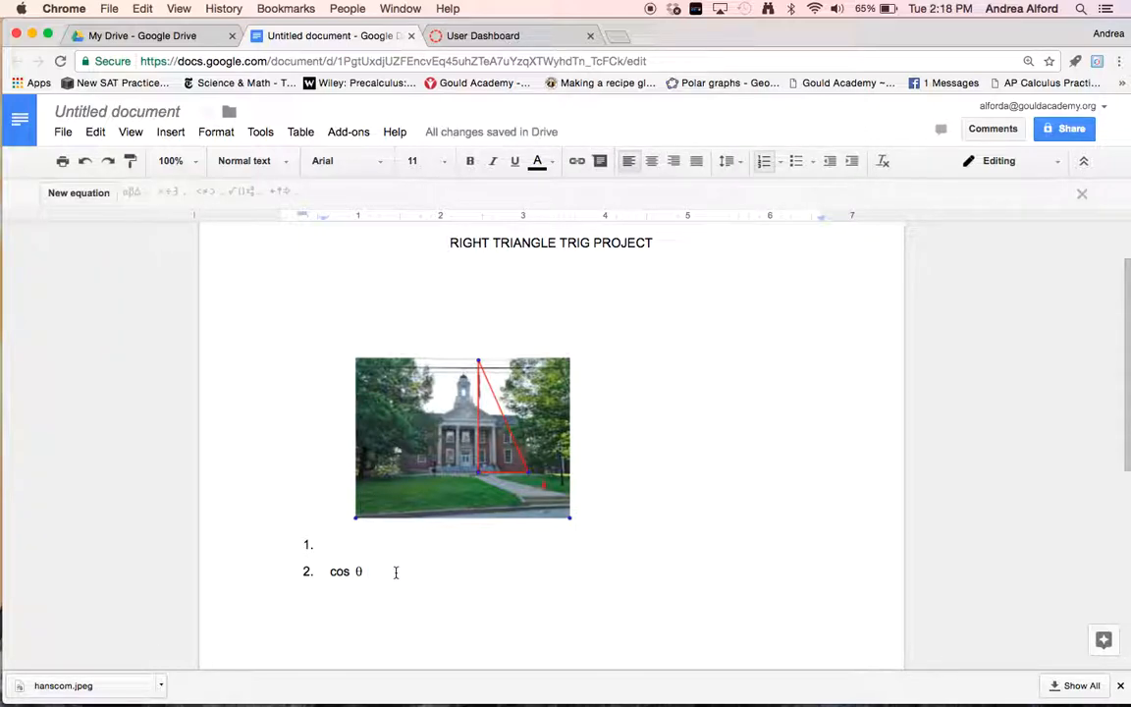
pyautogui.write('=')
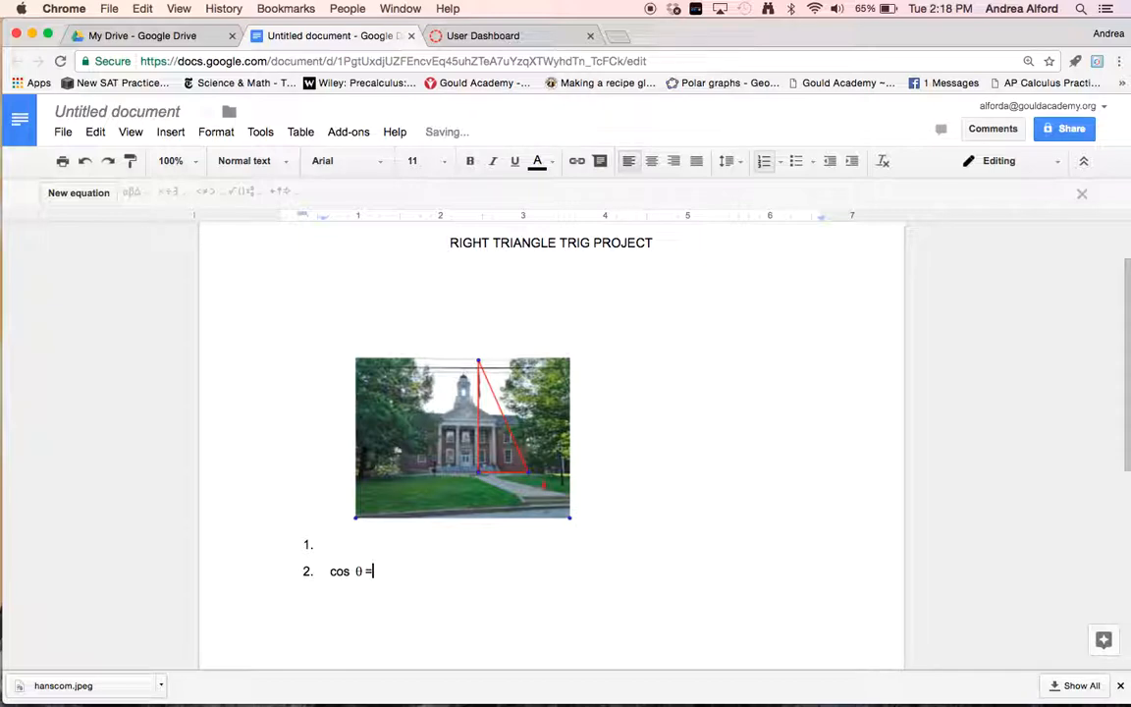
pyautogui.click(174, 133)
pyautogui.click(188, 207)
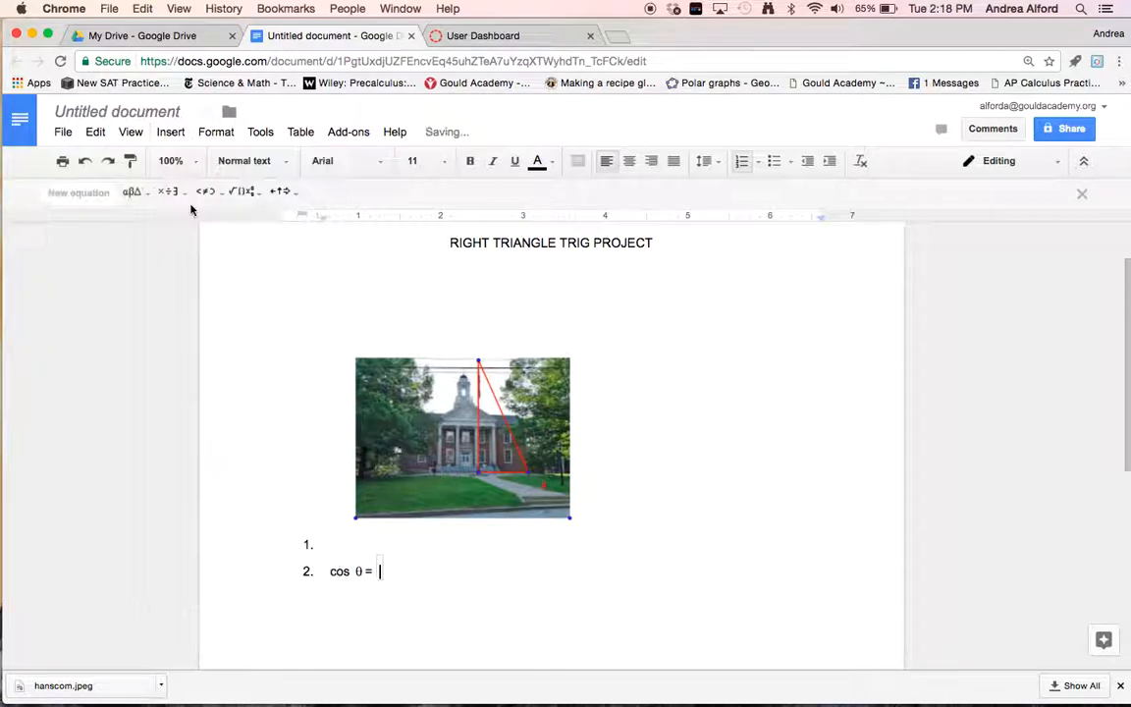
pyautogui.click(260, 196)
pyautogui.click(240, 245)
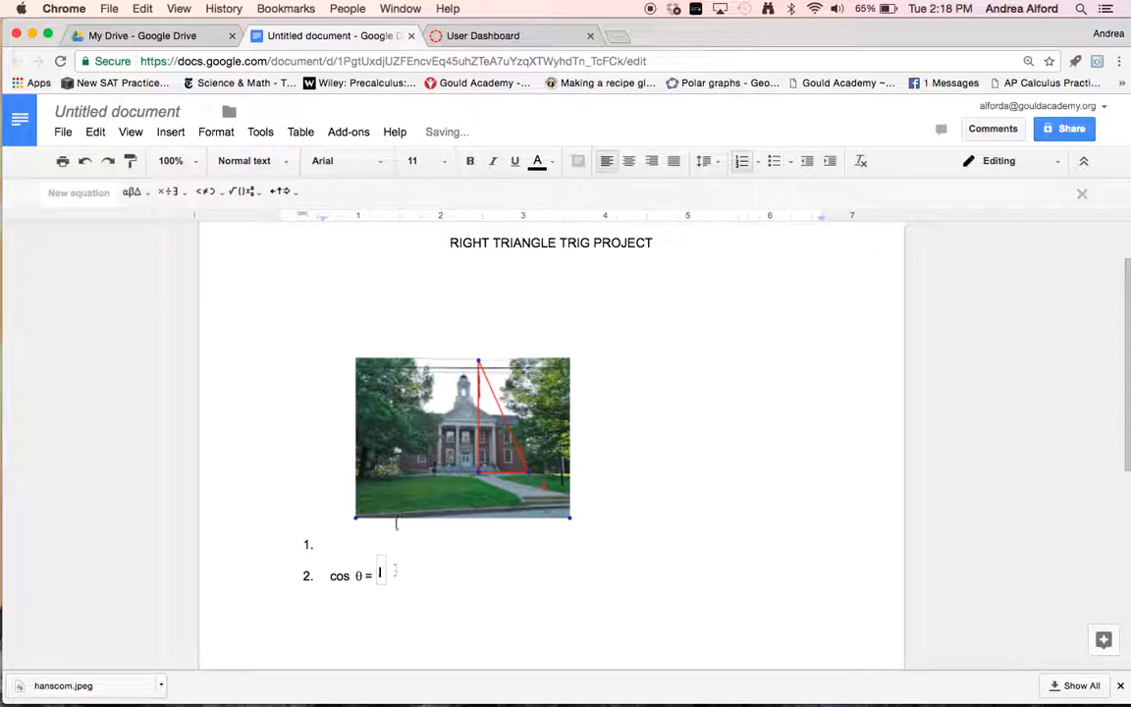
pyautogui.write('adjacent')
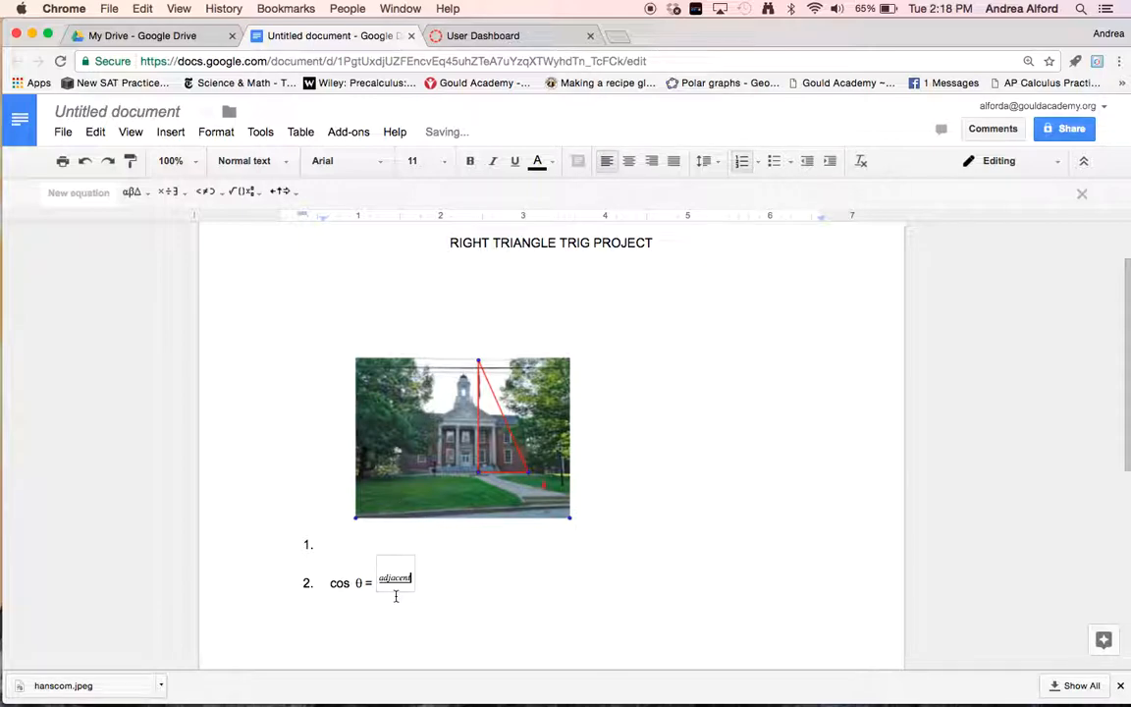
pyautogui.write('/hypotenuse')
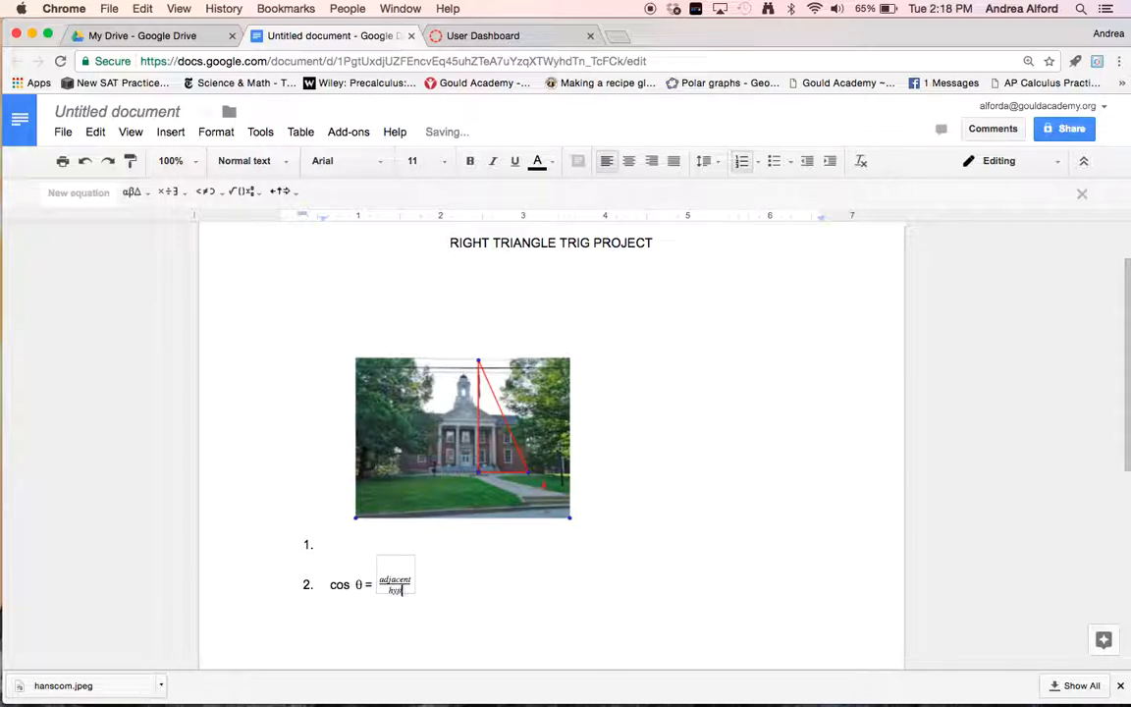
pyautogui.click(431, 573)
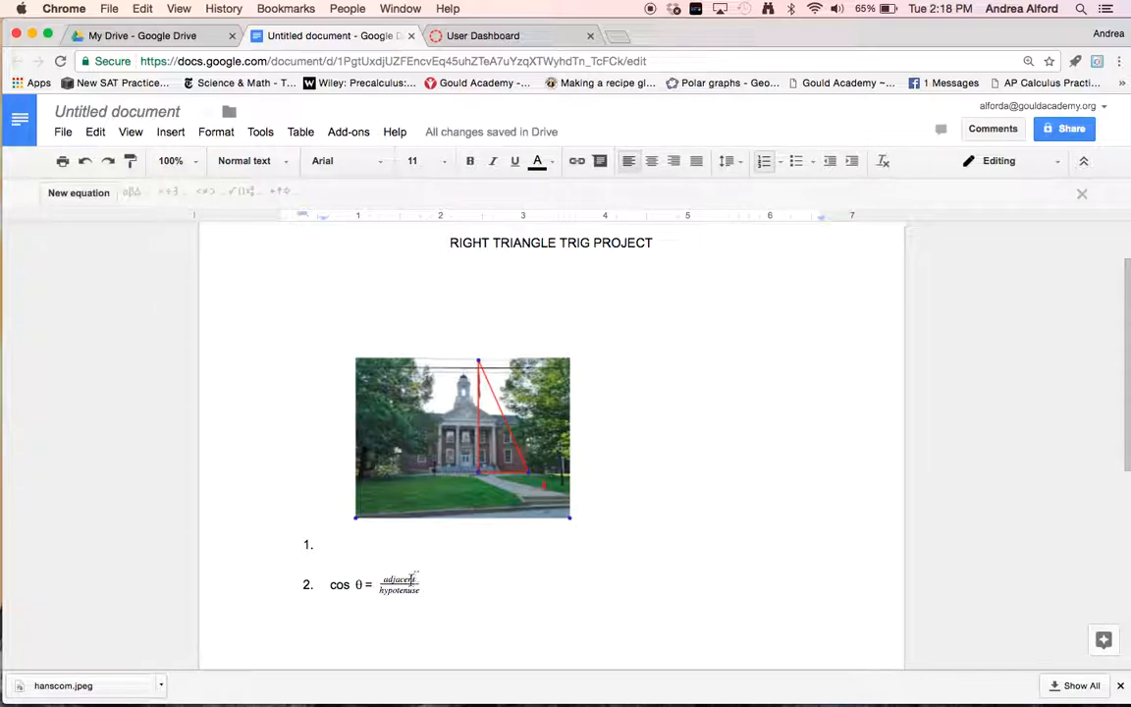
pyautogui.click(409, 586)
pyautogui.click(426, 557)
pyautogui.scroll(-2, 449, 582)
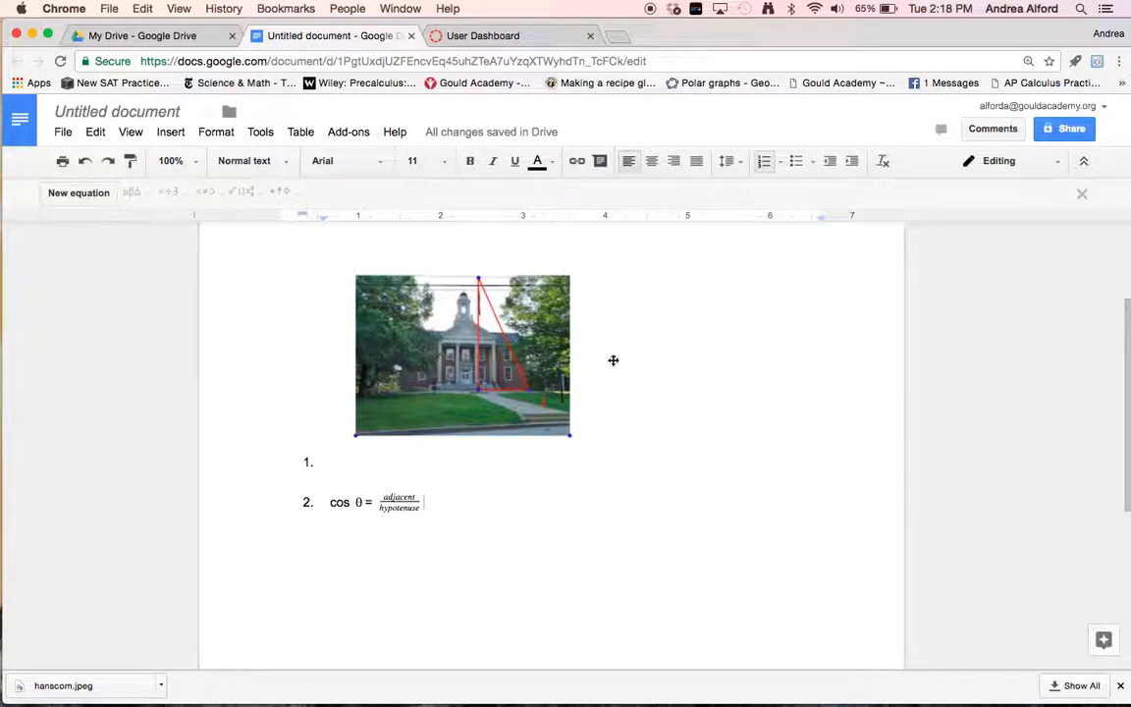
pyautogui.scroll(2, 644, 466)
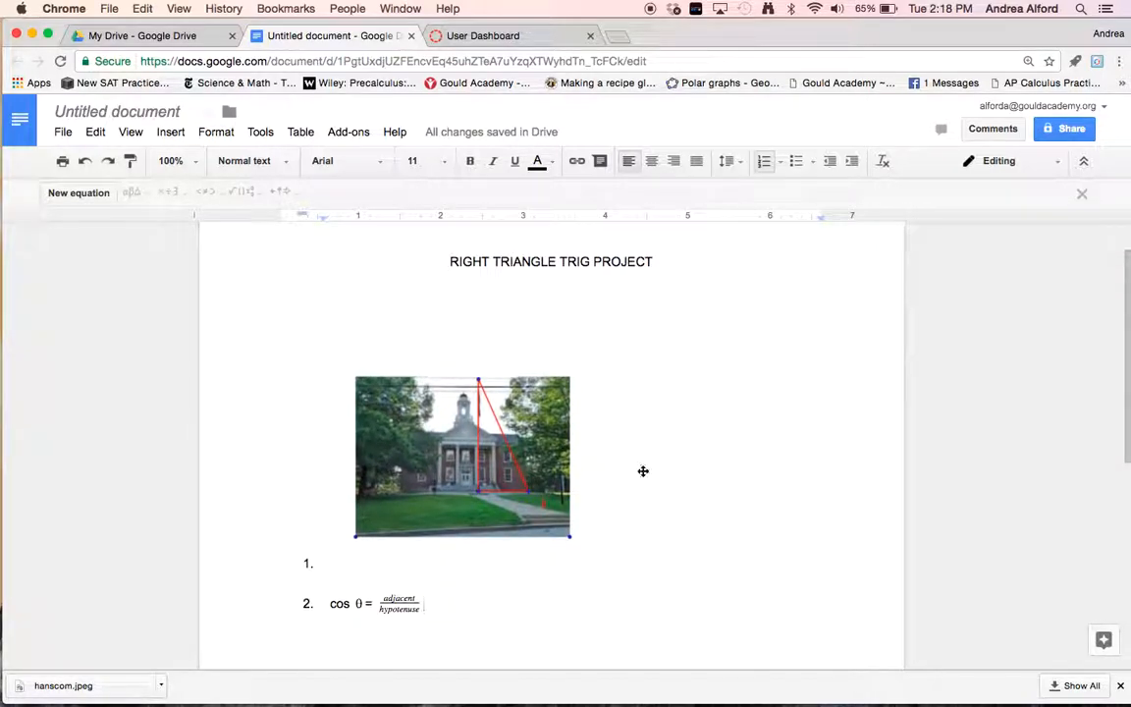